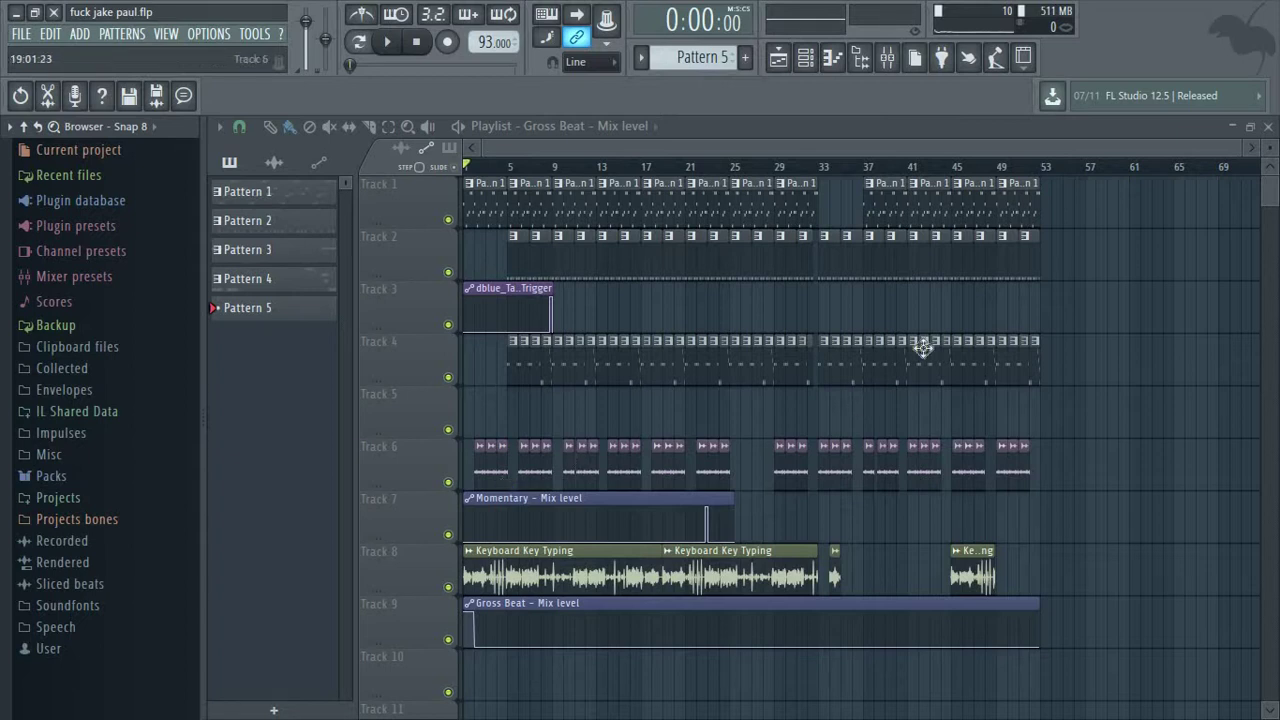
# - Display Pattern 1 in the Channel Rack and view the preset loaded in the Nexus_2 channel's plugin
pyautogui.click(805, 58)
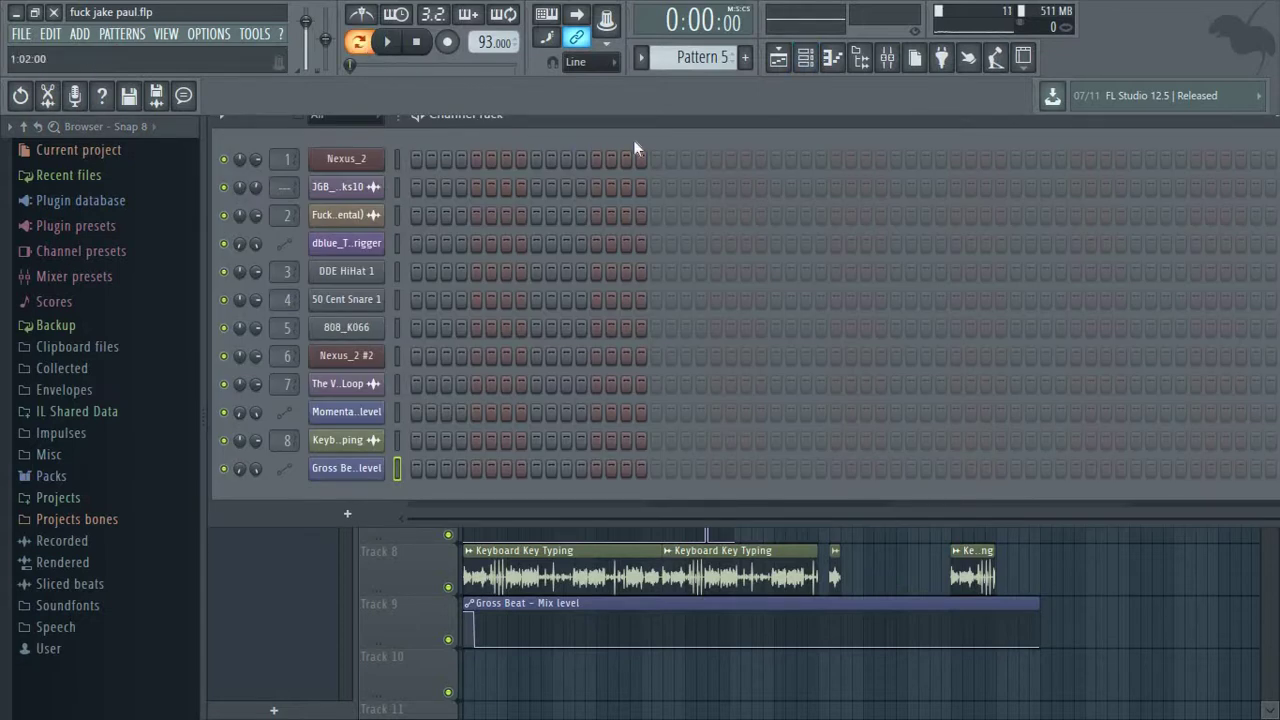
pyautogui.scroll(4, 691, 45)
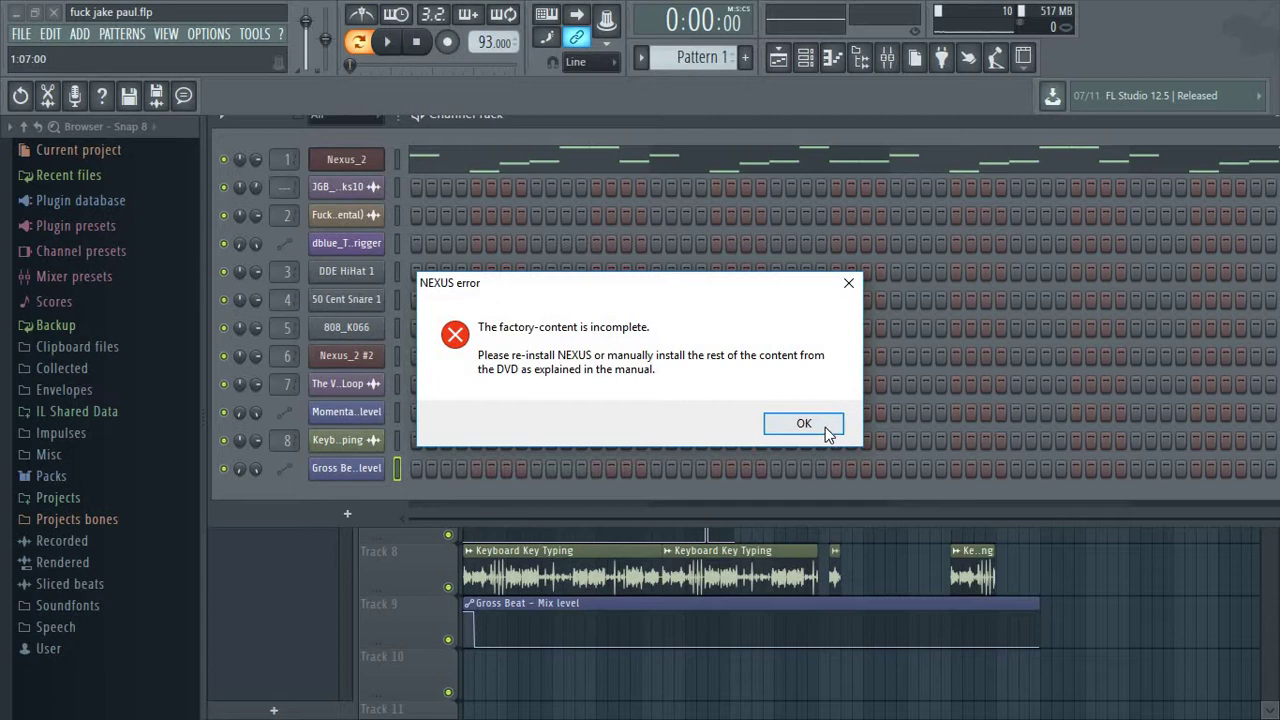
pyautogui.click(825, 427)
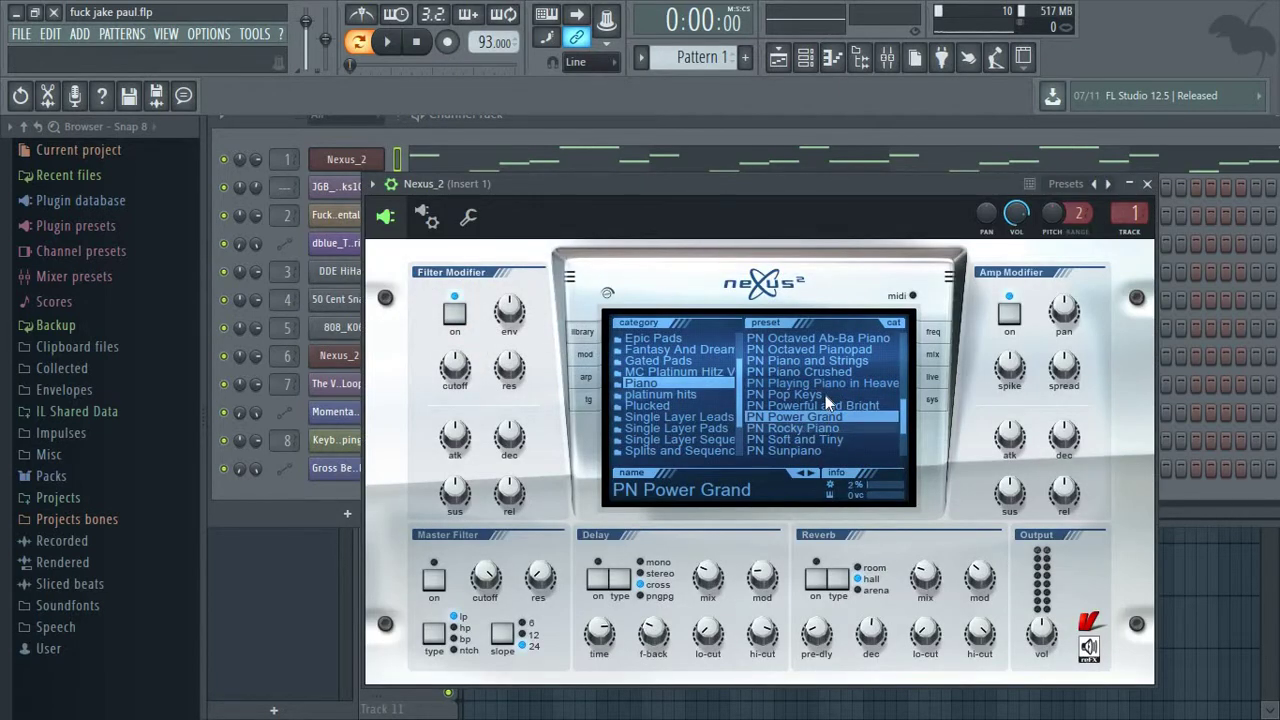
pyautogui.click(1146, 186)
# - Open the Nexus_2 notes of Pattern 1 in the piano roll and play the full four-bar melody
pyautogui.click(1071, 163)
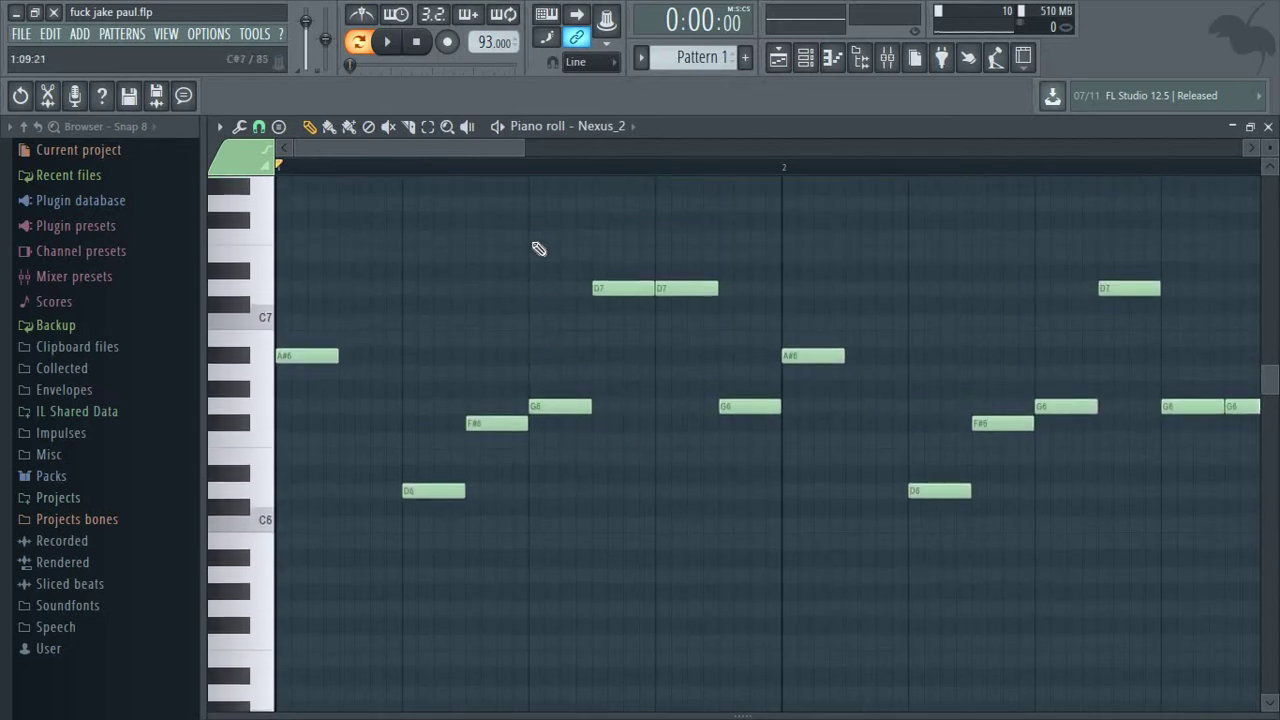
pyautogui.moveTo(523, 149); pyautogui.dragTo(881, 213)
pyautogui.click(387, 41)
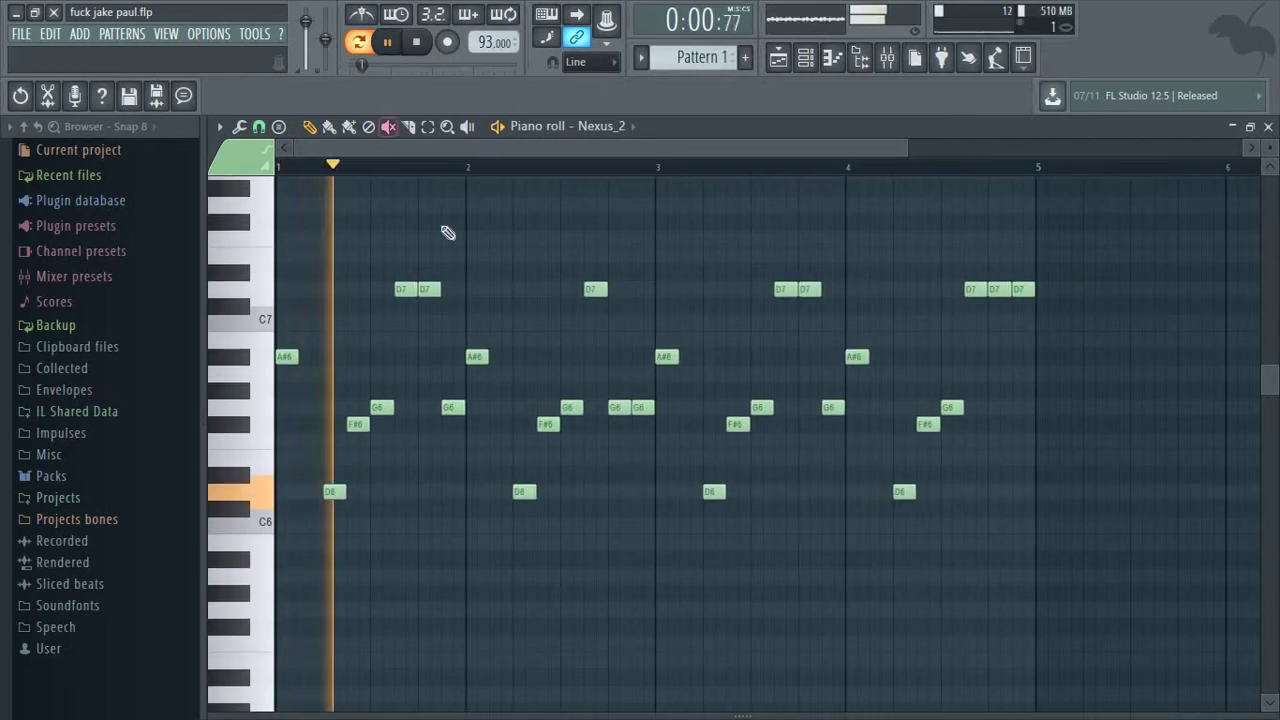
pyautogui.click(420, 42)
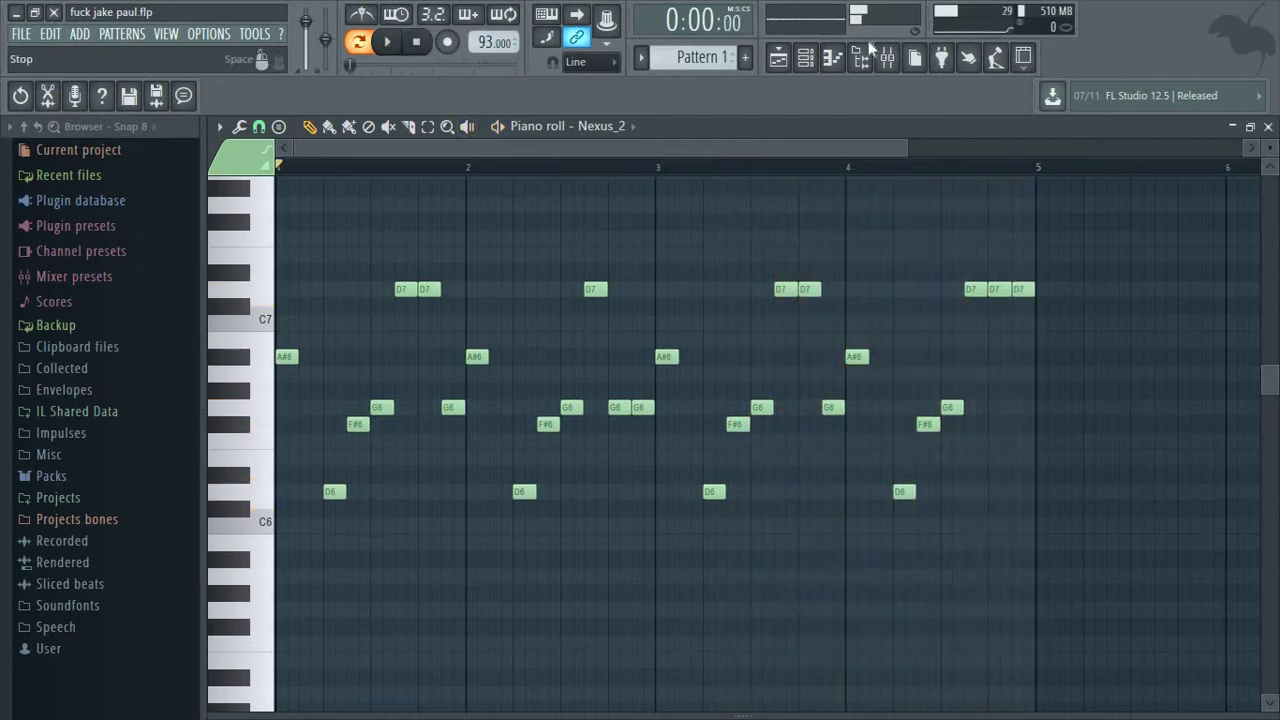
# - Switch the Channel Rack to Pattern 2 and play the DDE HiHat 1 with the snare and 808 channels muted
pyautogui.click(745, 60)
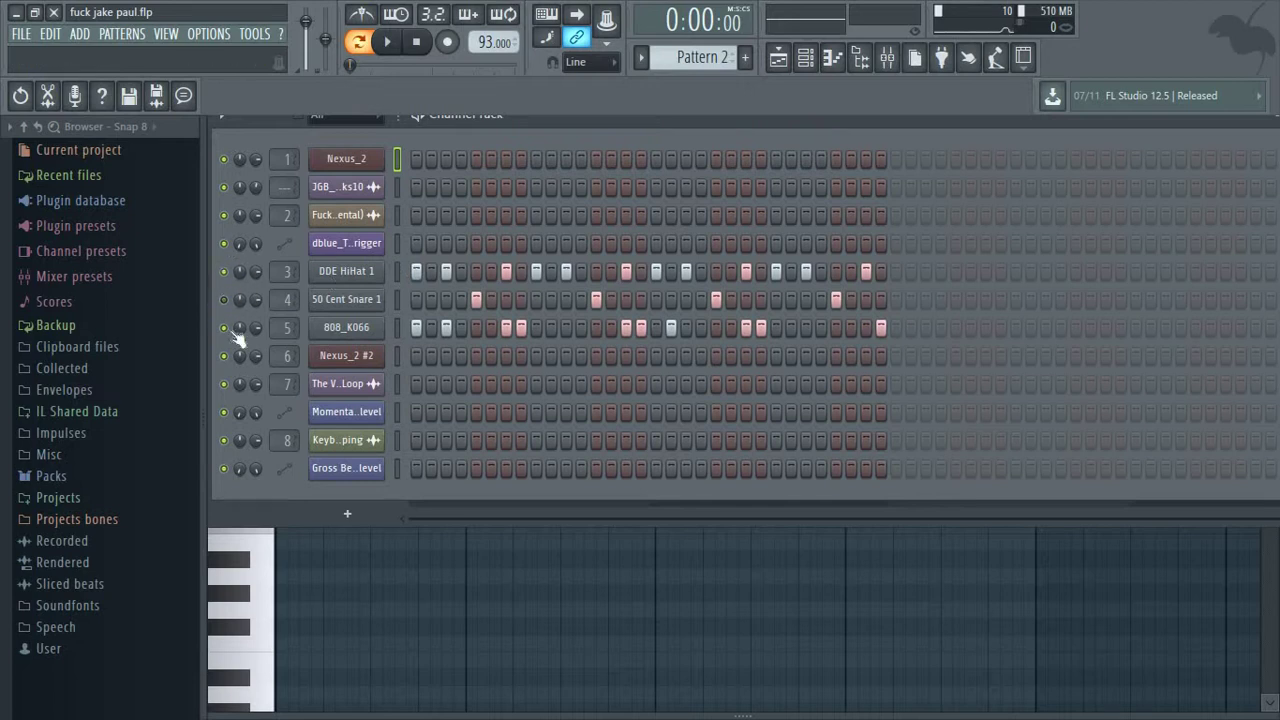
pyautogui.click(387, 41)
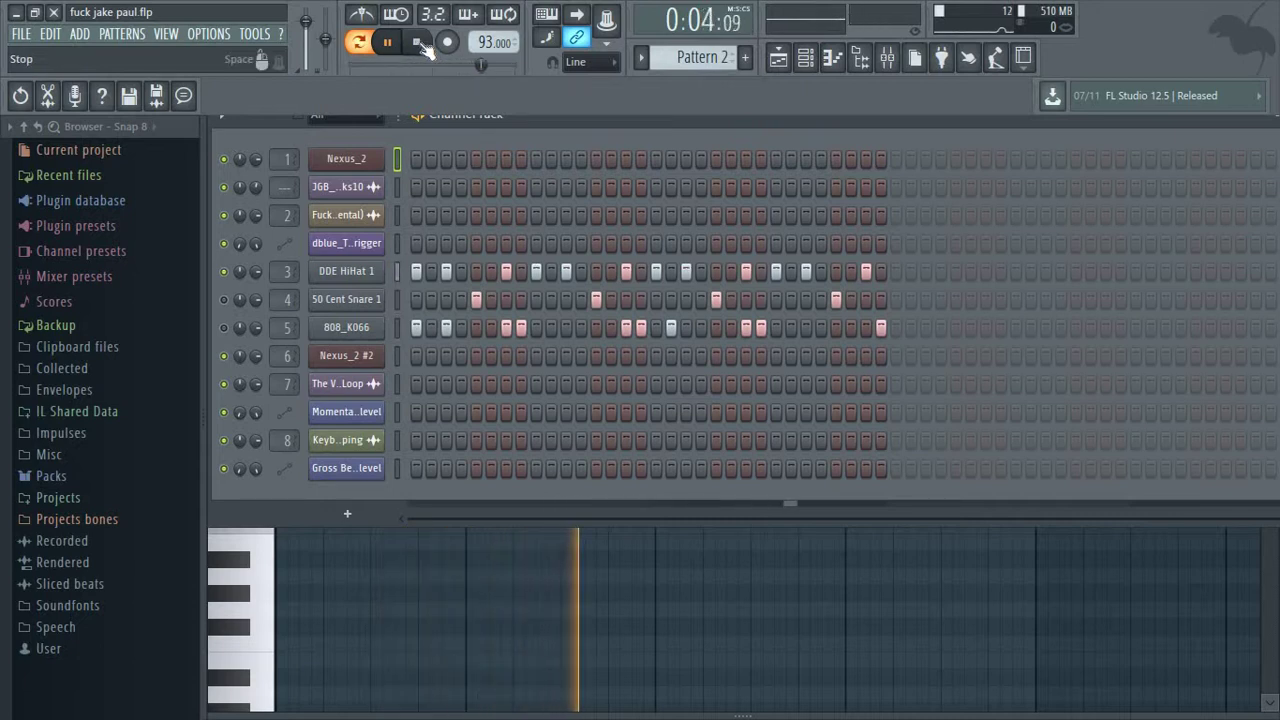
pyautogui.click(420, 43)
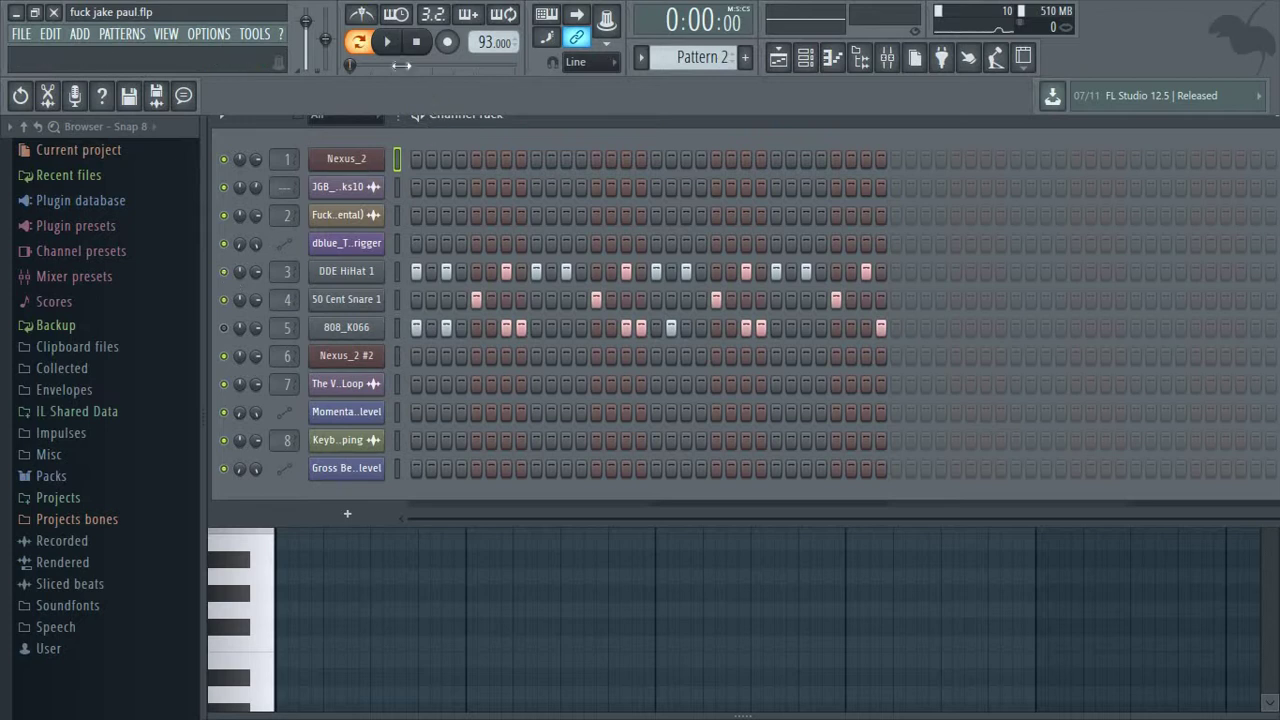
# - Play Pattern 2 with the 50 Cent Snare 1 channel unmuted, and again with the 808_K066 channel unmuted as well
pyautogui.click(400, 47)
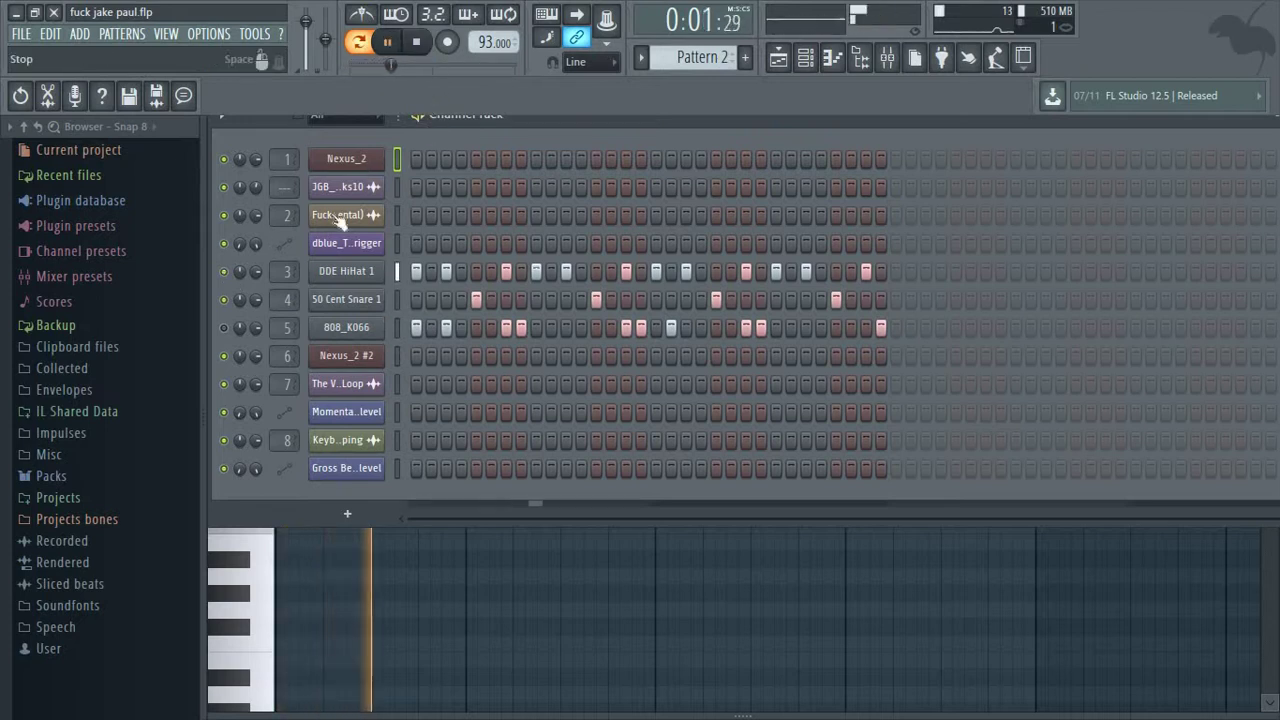
pyautogui.click(420, 47)
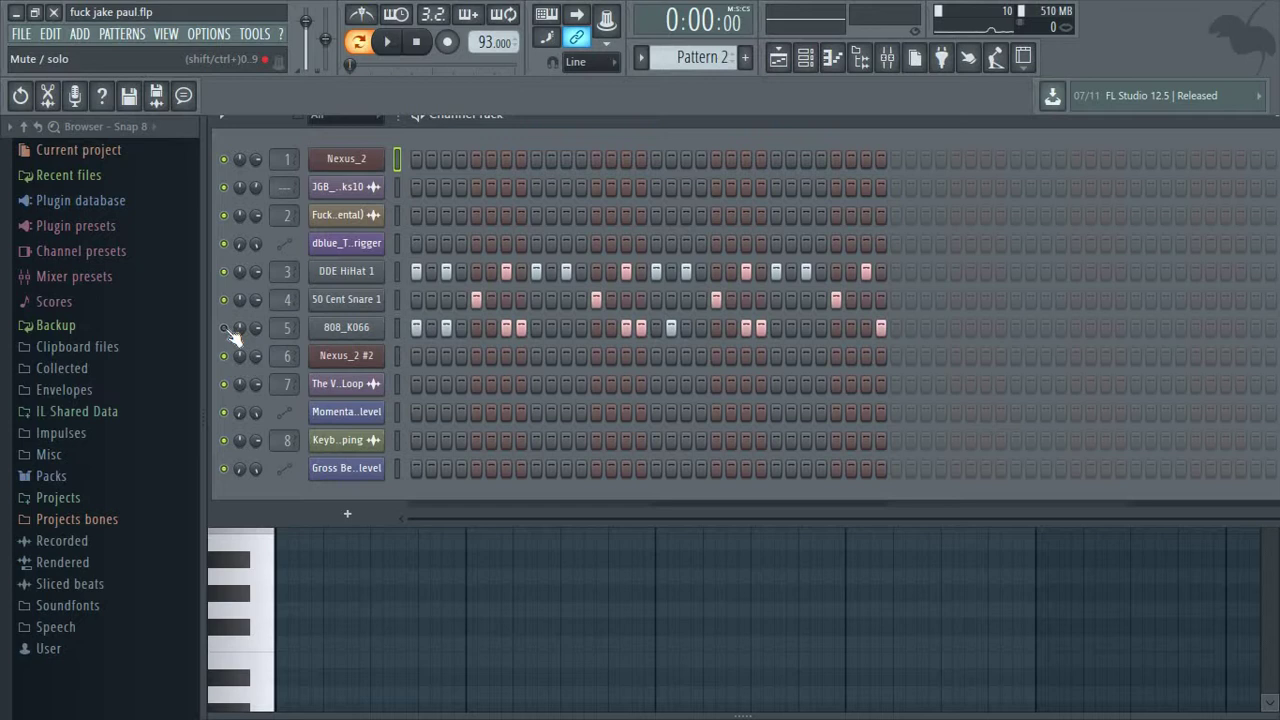
pyautogui.click(387, 41)
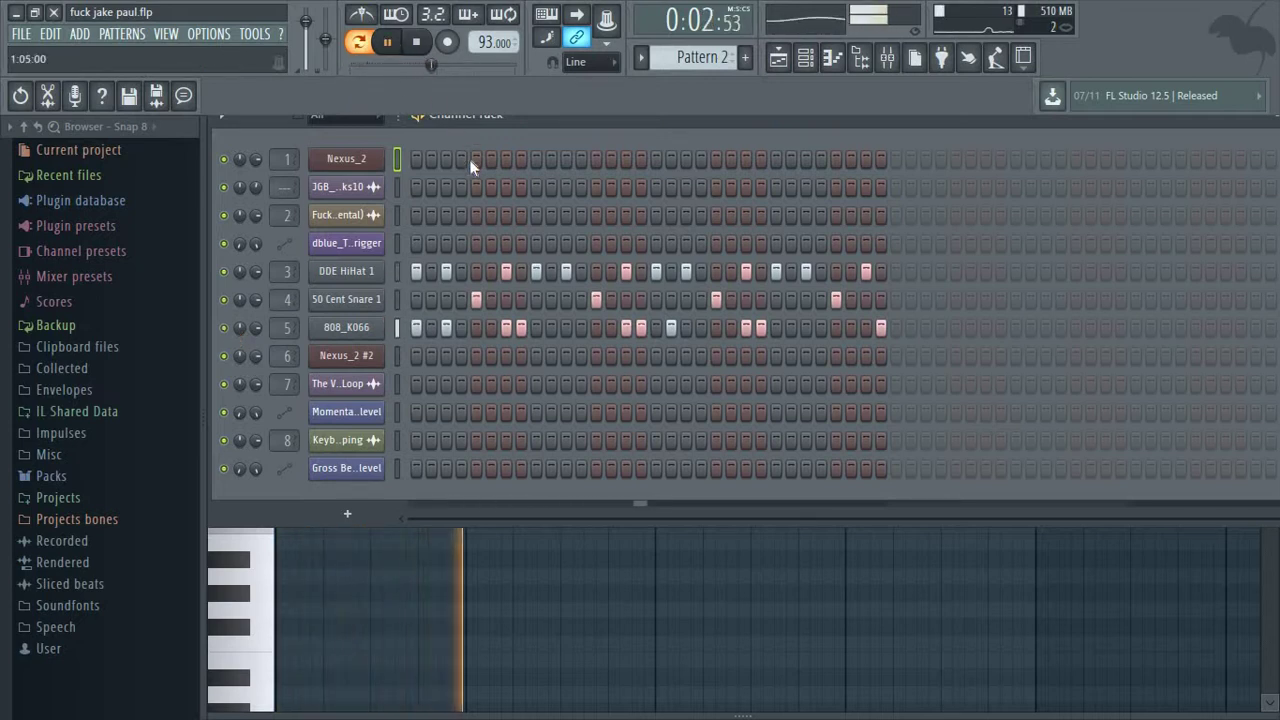
pyautogui.click(428, 50)
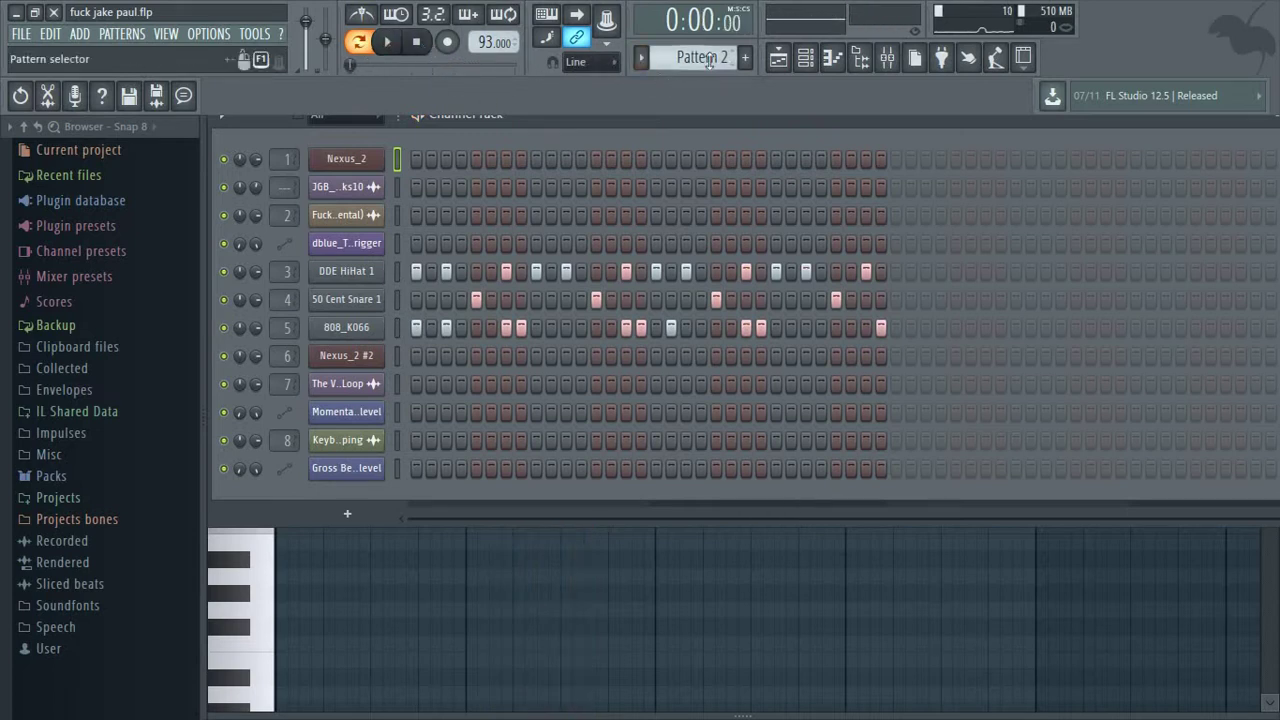
# - Switch to Pattern 3 and view the preset loaded in the Nexus_2 #2 channel's plugin
pyautogui.scroll(-1, 708, 58)
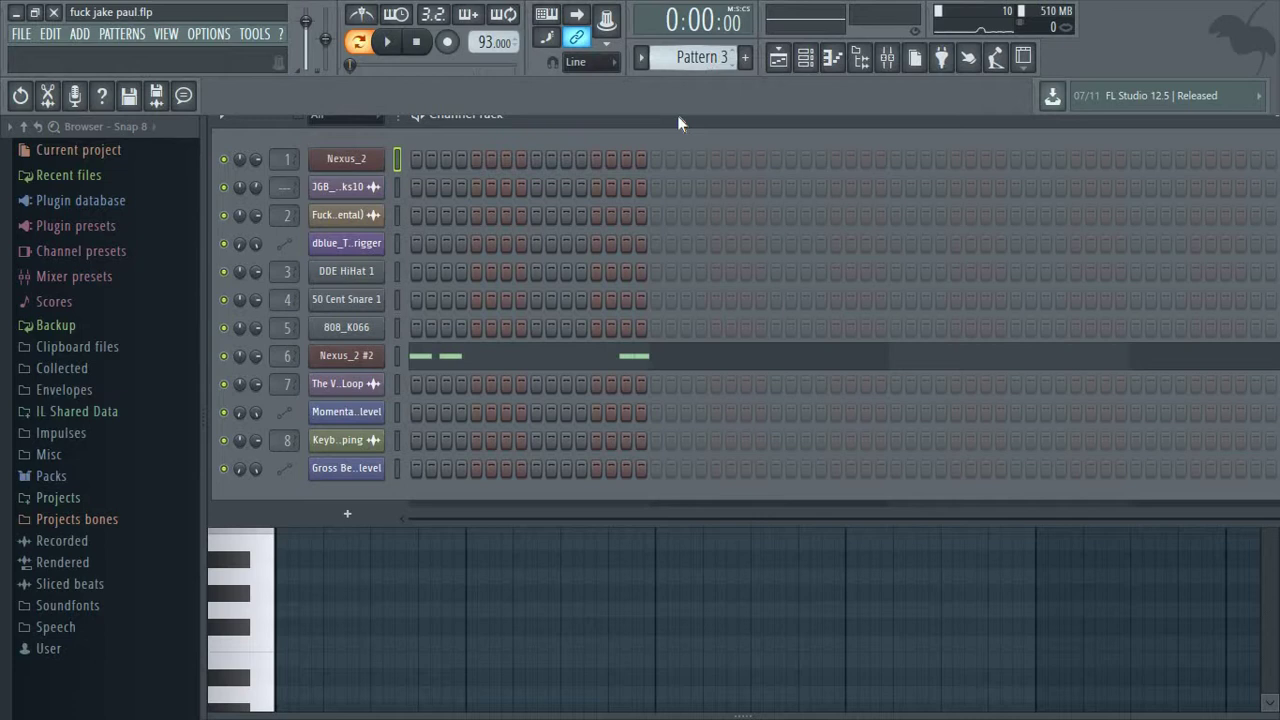
pyautogui.click(378, 357)
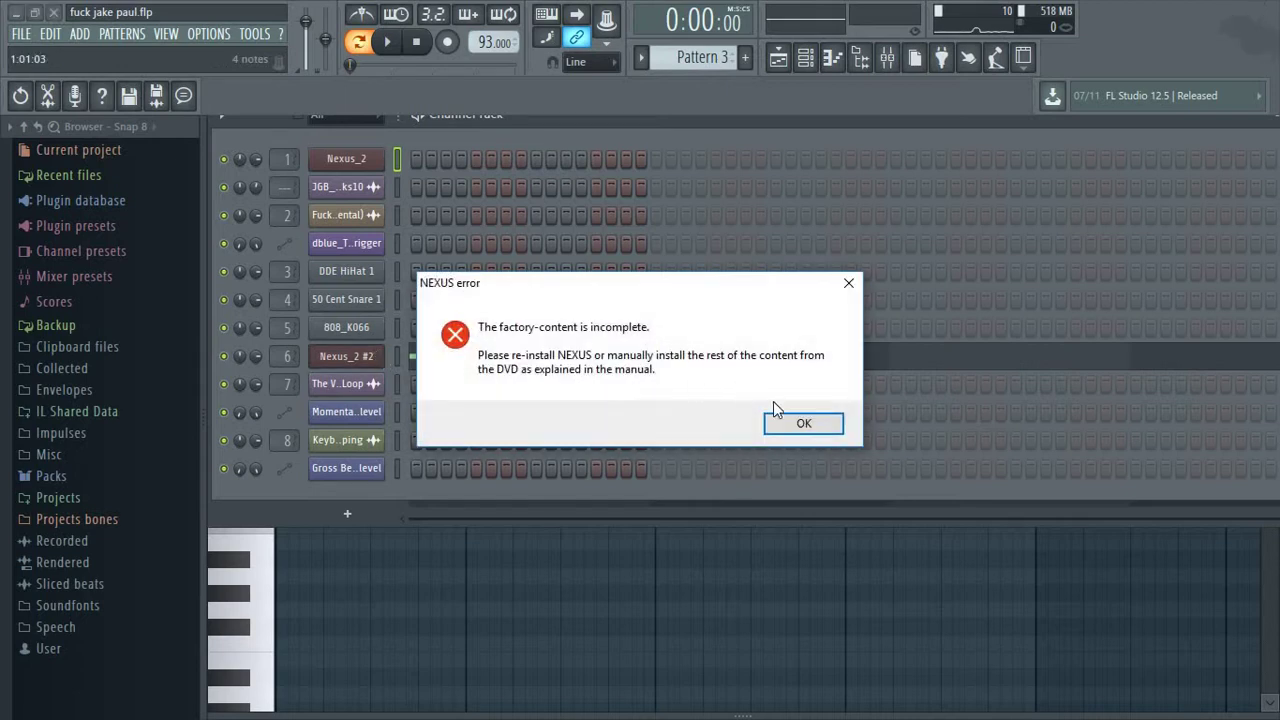
pyautogui.click(805, 424)
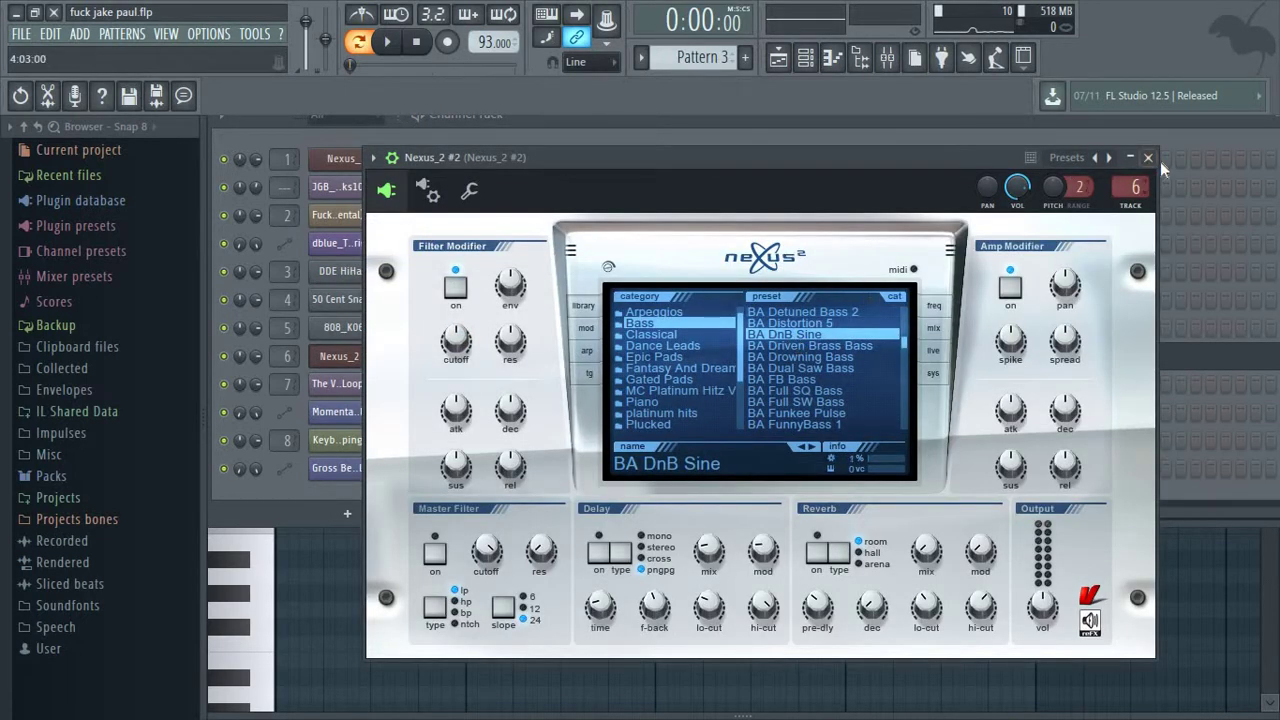
pyautogui.click(1149, 158)
# - Open the Nexus_2 #2 notes of Pattern 3 in the piano roll and play the bass line
pyautogui.click(776, 364)
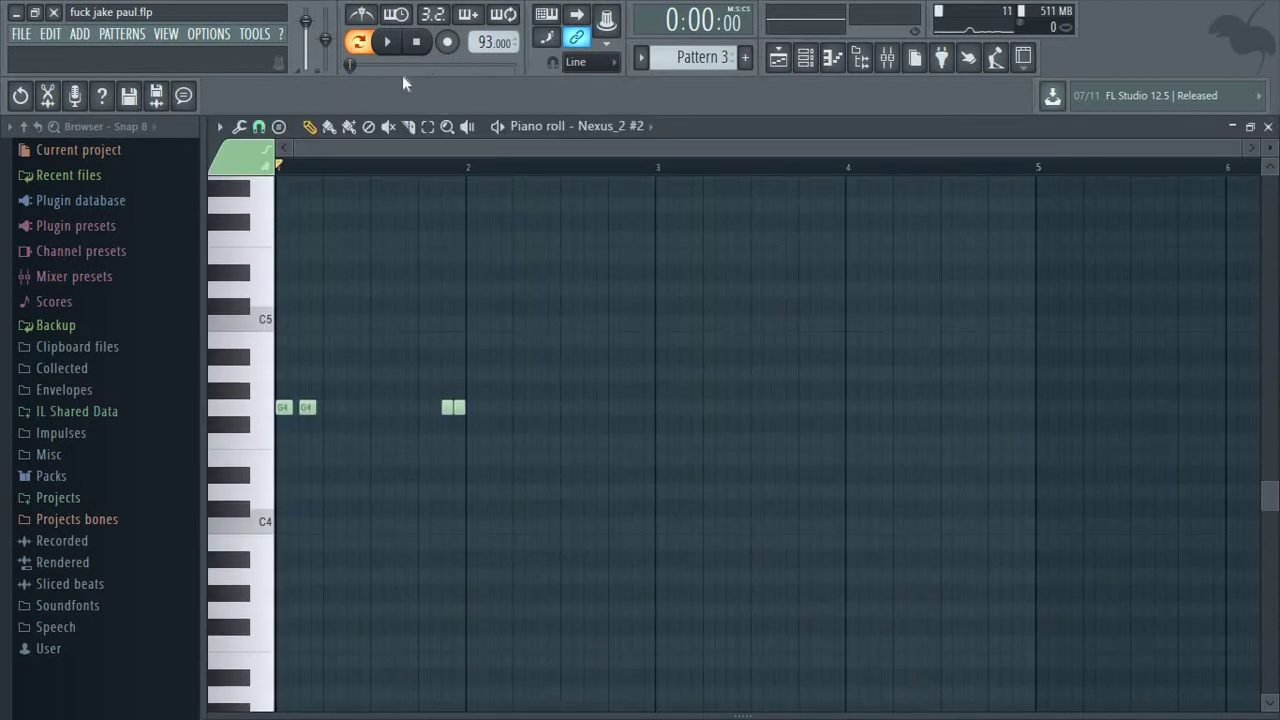
pyautogui.click(388, 42)
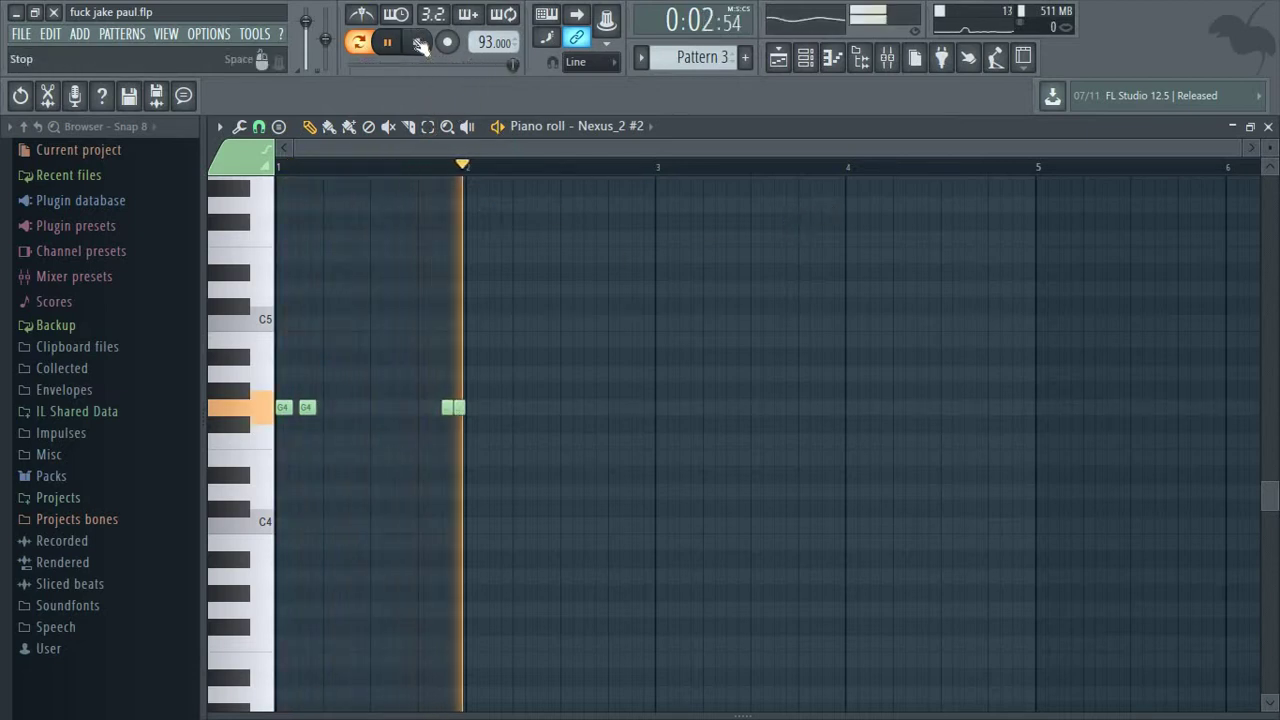
pyautogui.click(418, 43)
# - Play the Nexus_2 #2 notes of Pattern 4, and show Pattern 5 in the Channel Rack
pyautogui.scroll(-1, 697, 55)
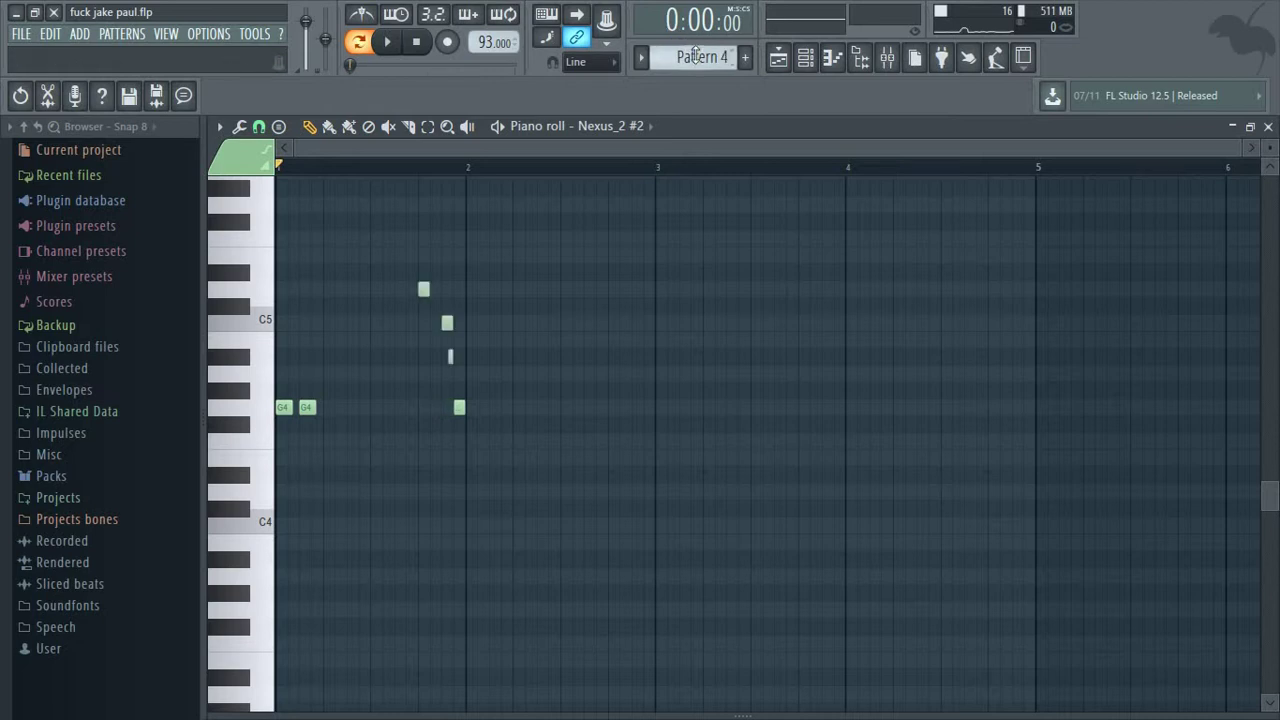
pyautogui.click(389, 44)
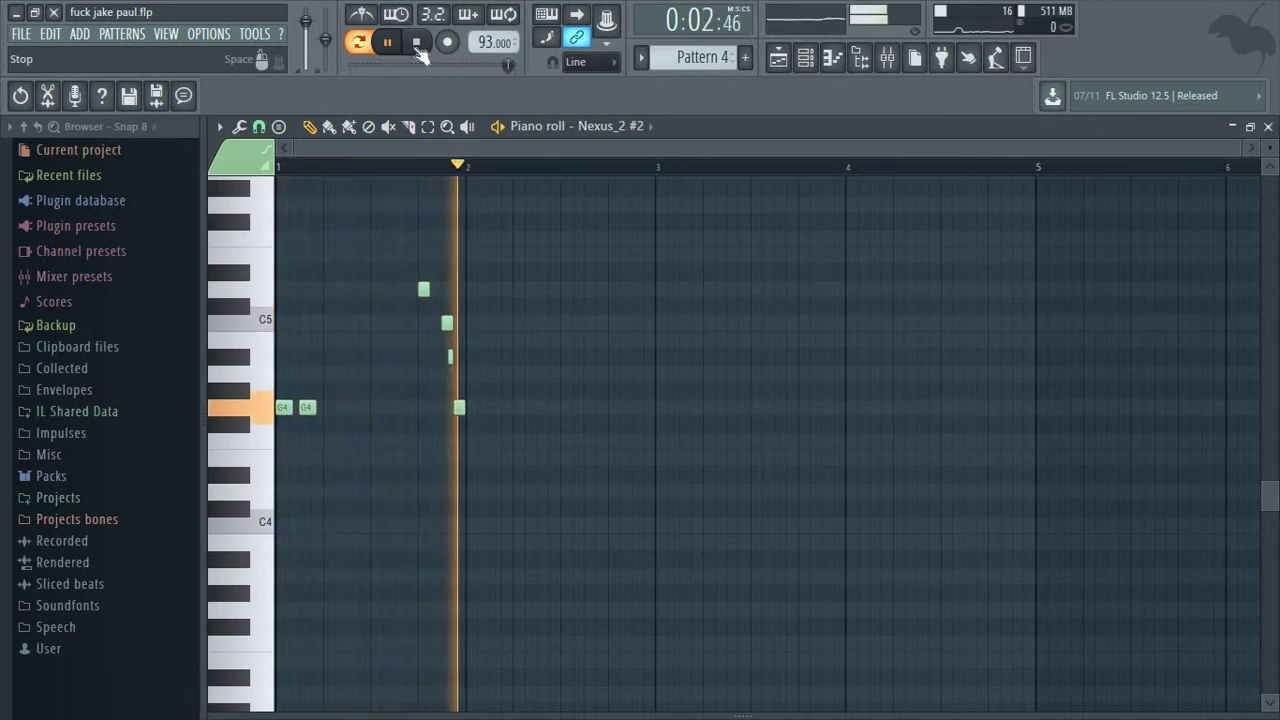
pyautogui.click(416, 42)
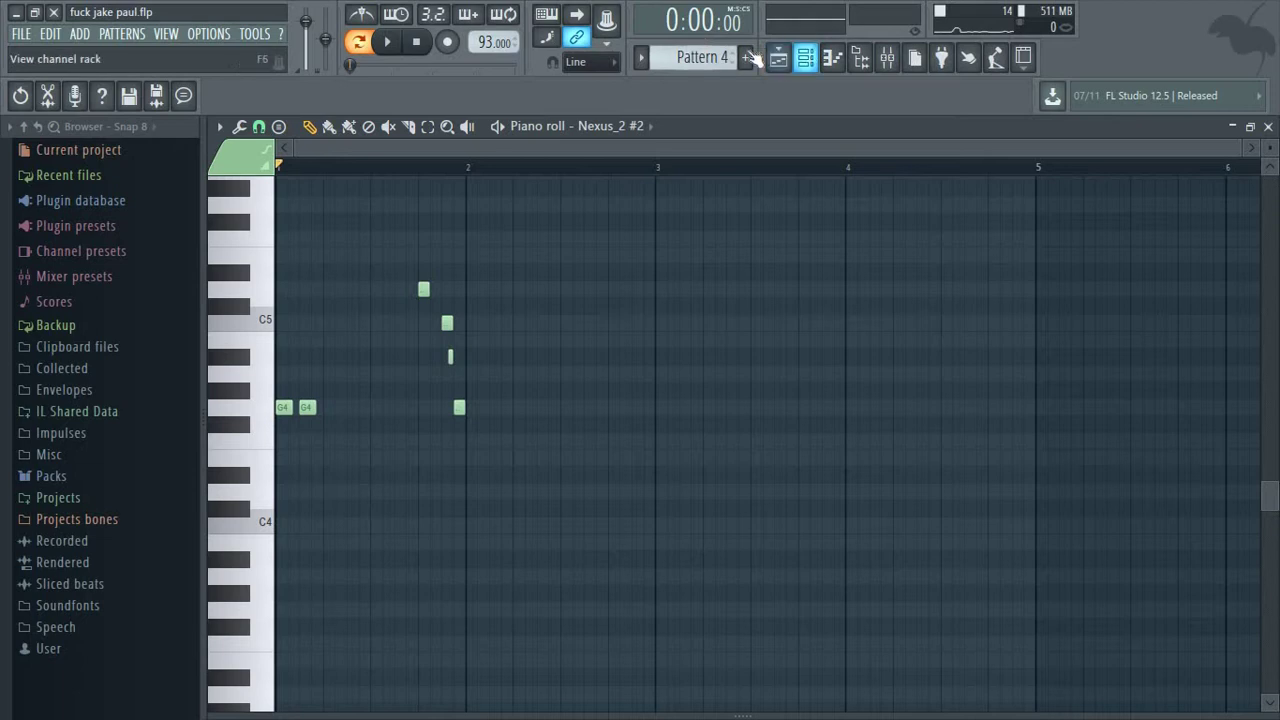
pyautogui.click(805, 57)
pyautogui.scroll(-1, 718, 52)
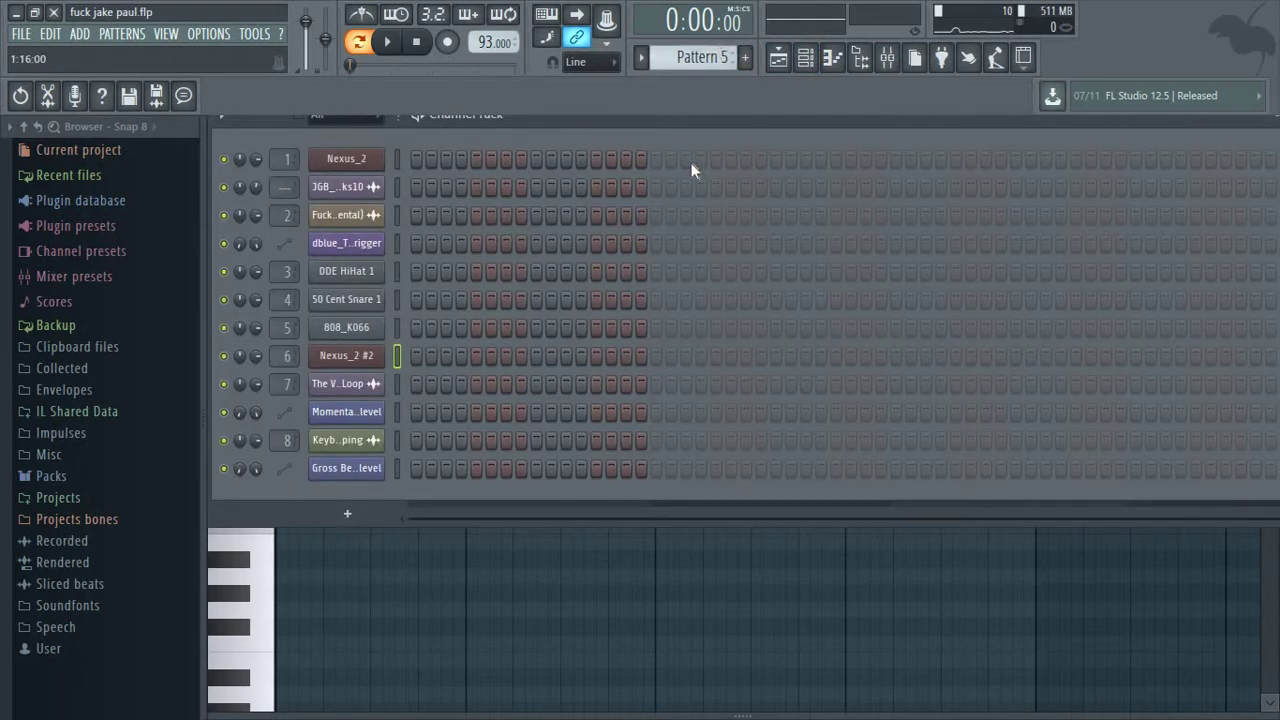
# - Solo Track 6 with the vox loop clips in the Playlist and inspect the Master track's effects in the Mixer
pyautogui.click(778, 57)
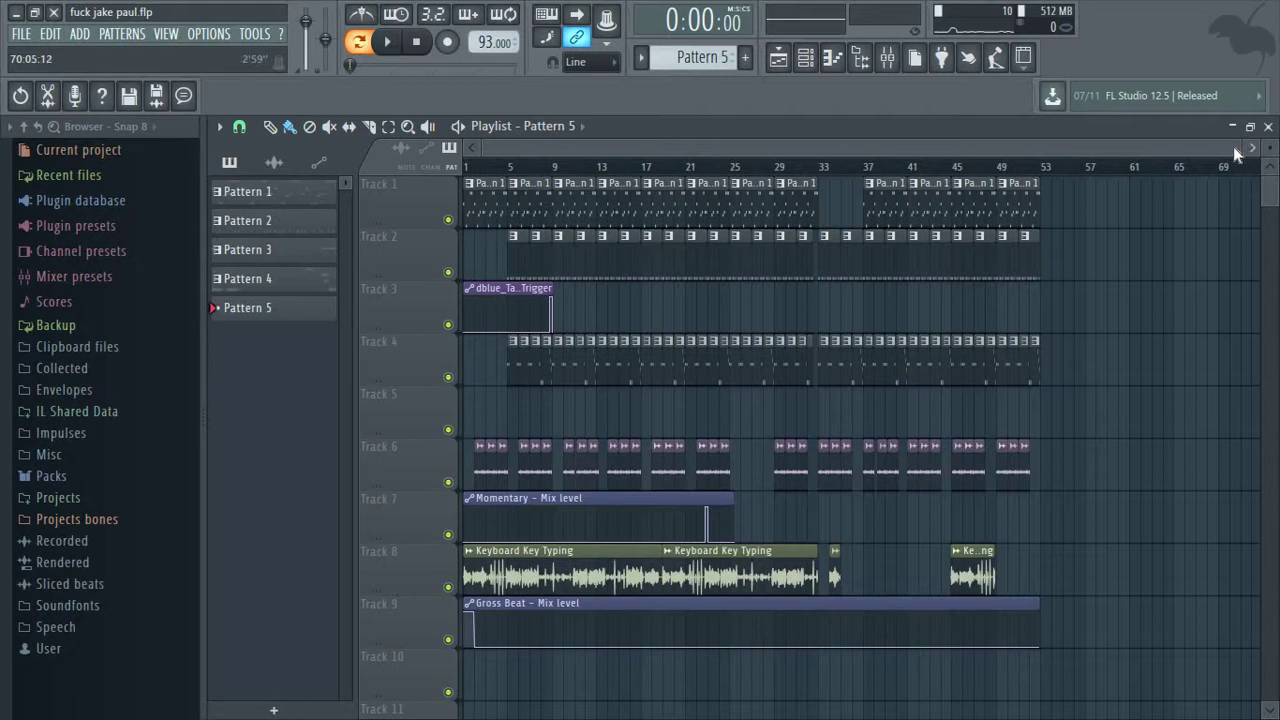
pyautogui.moveTo(1204, 148); pyautogui.dragTo(602, 148)
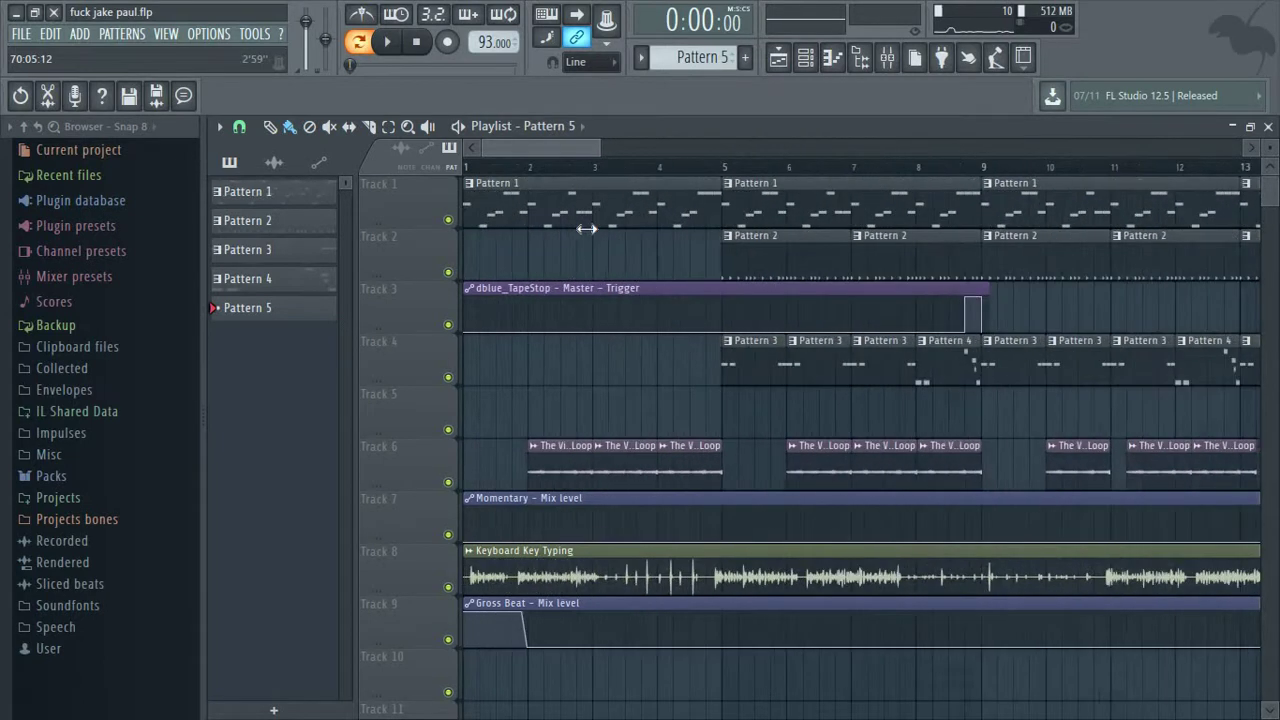
pyautogui.rightClick(449, 483)
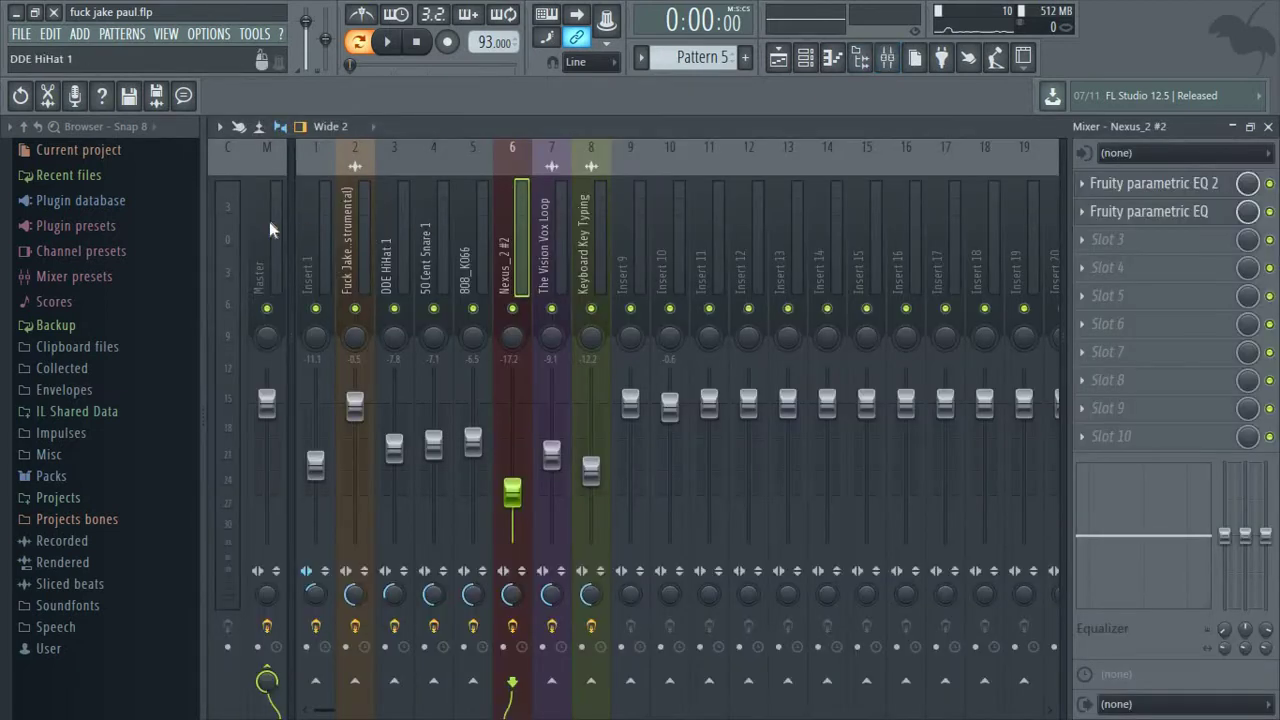
pyautogui.click(269, 221)
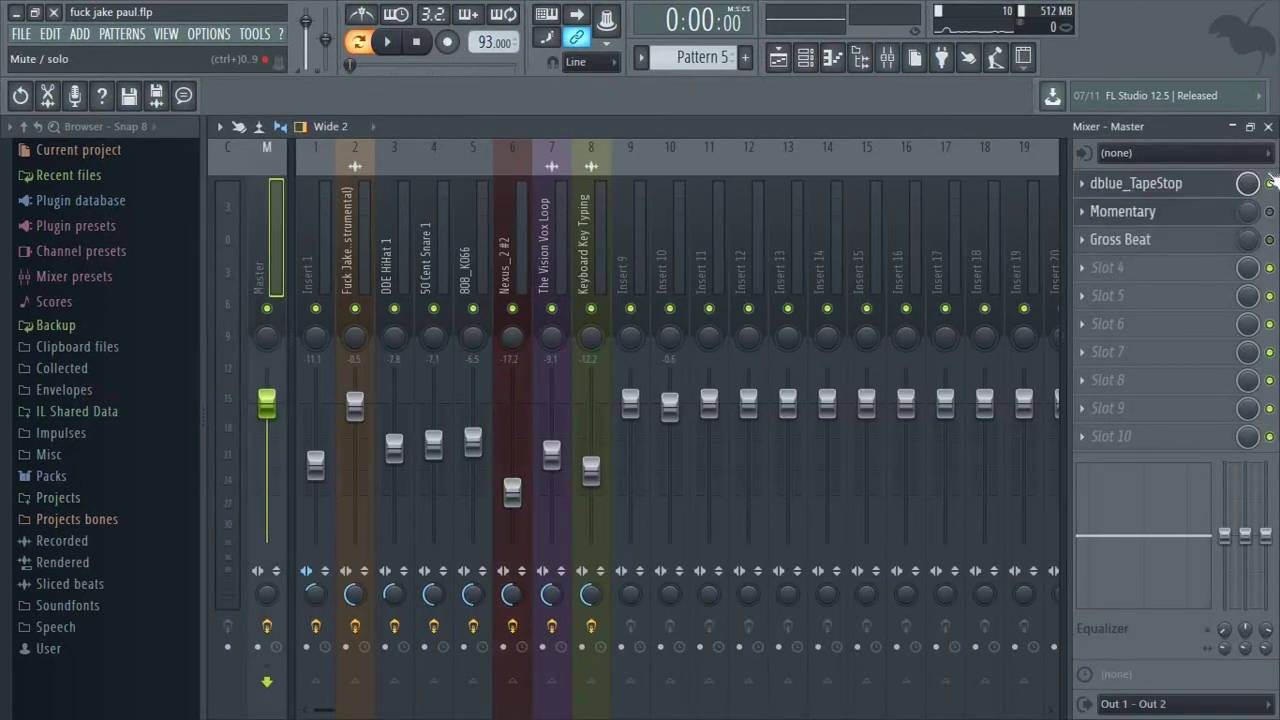
pyautogui.click(777, 60)
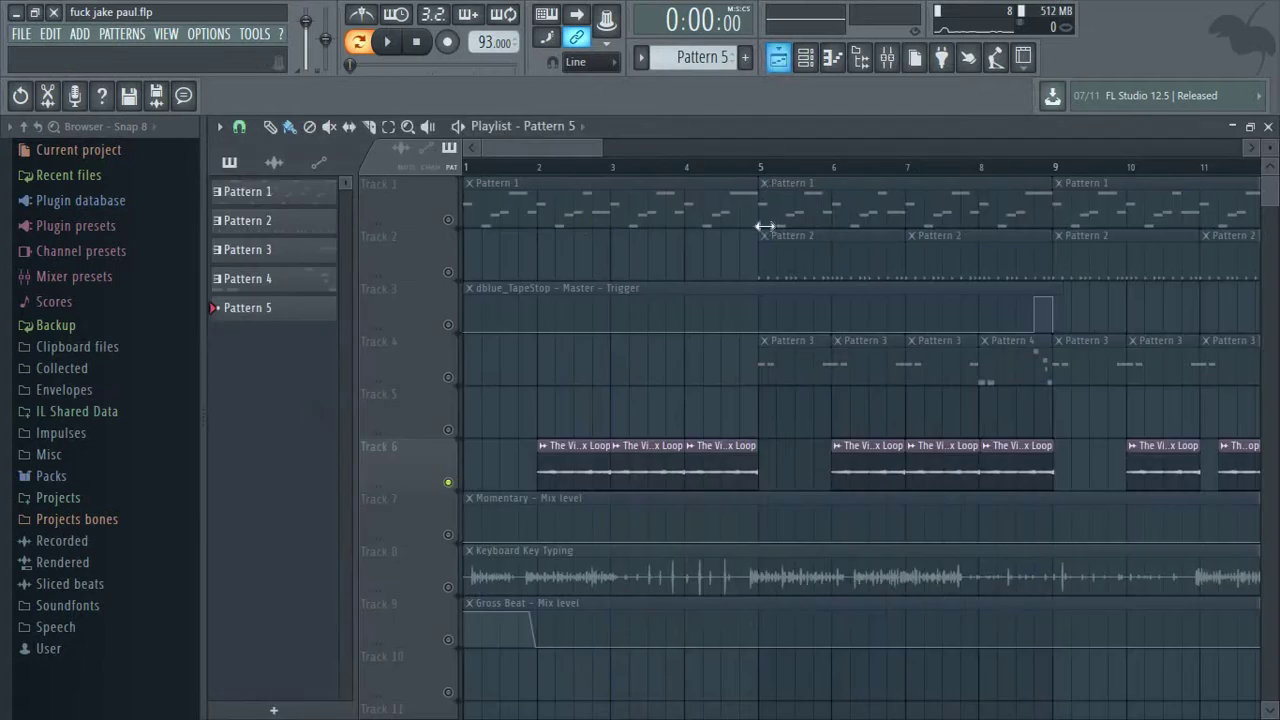
# - Play the soloed vox loop clips of the song from just before bar 2
pyautogui.click(522, 166)
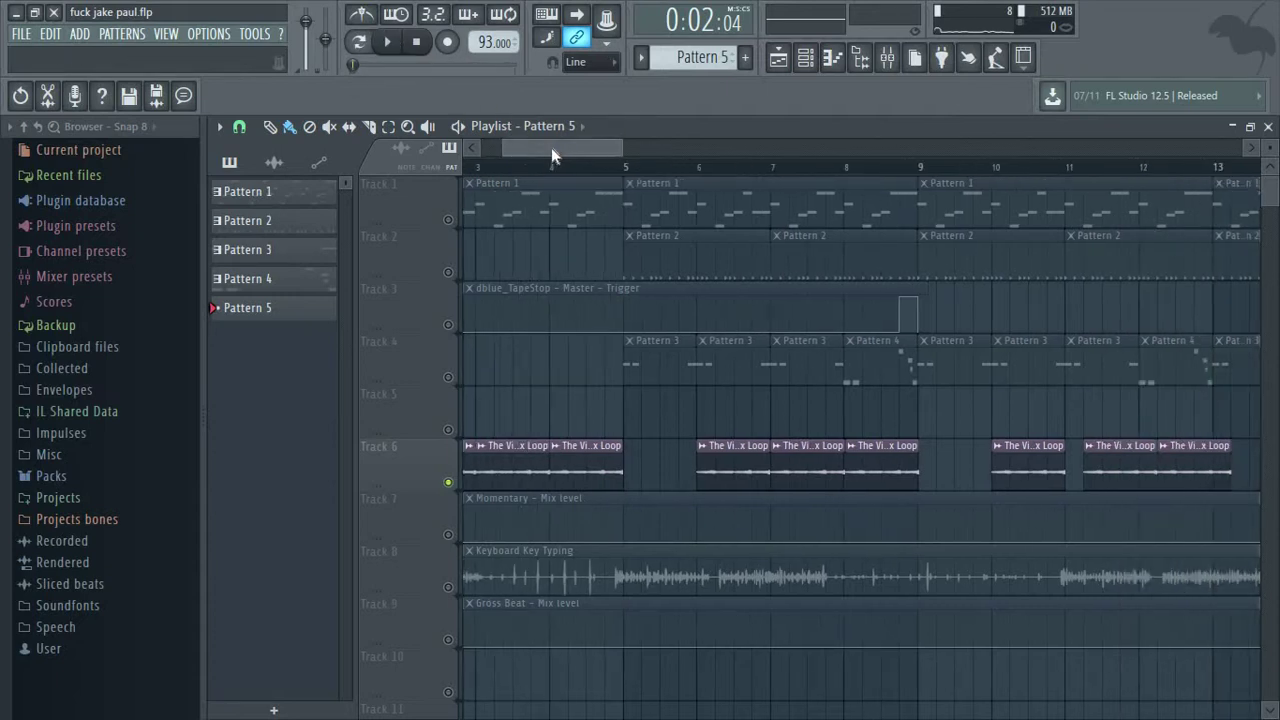
pyautogui.click(390, 43)
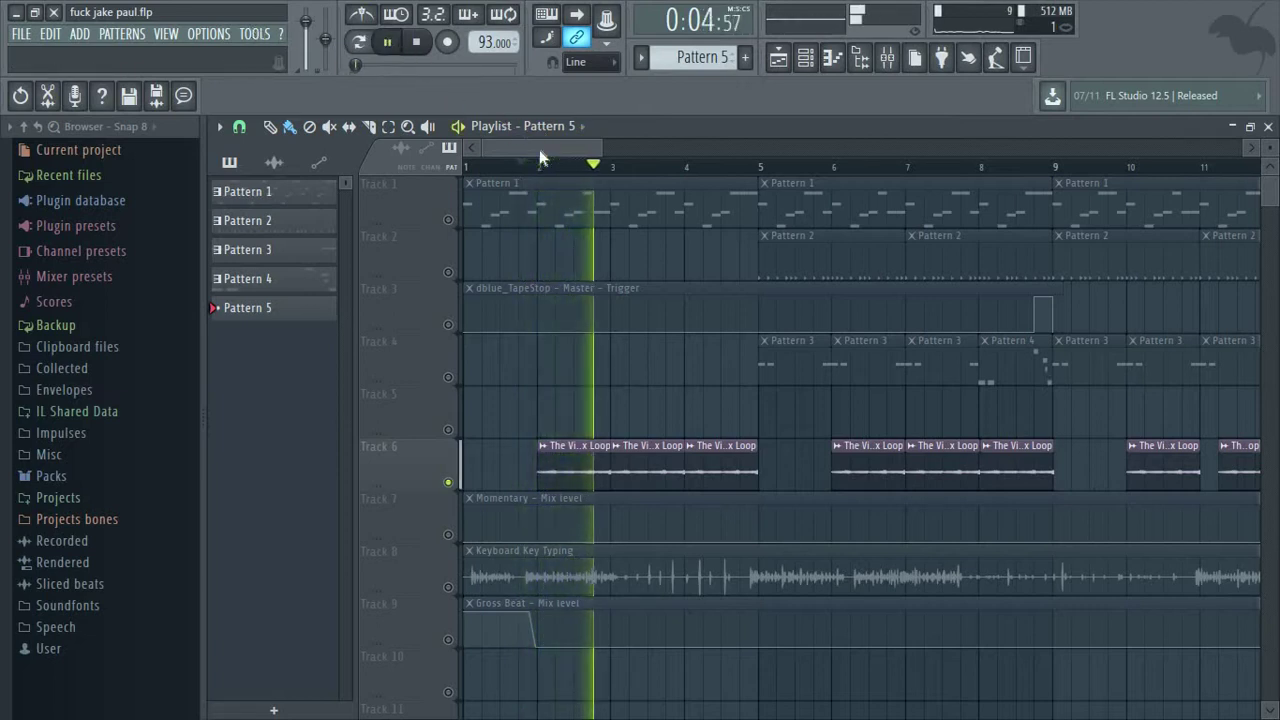
pyautogui.click(420, 44)
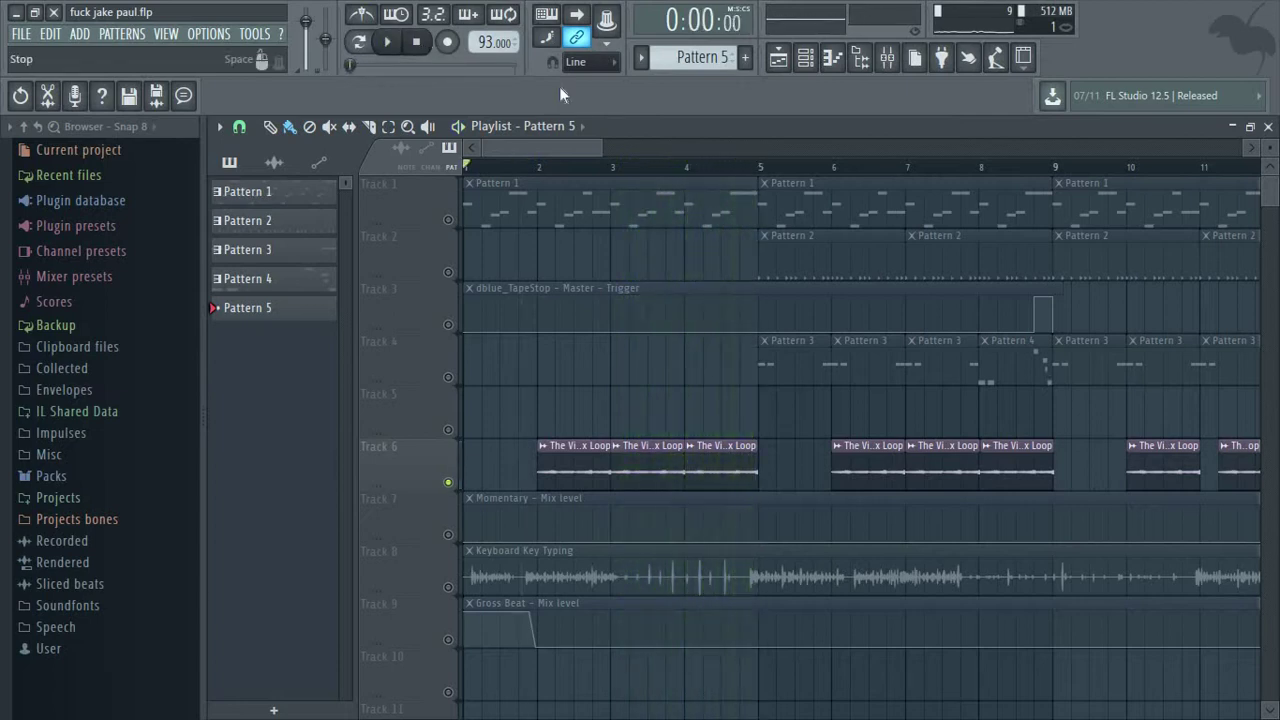
# - Solo Track 8 with the Keyboard Key Typing clips in the Playlist and play it from the start of the song
pyautogui.moveTo(597, 147); pyautogui.dragTo(1240, 150)
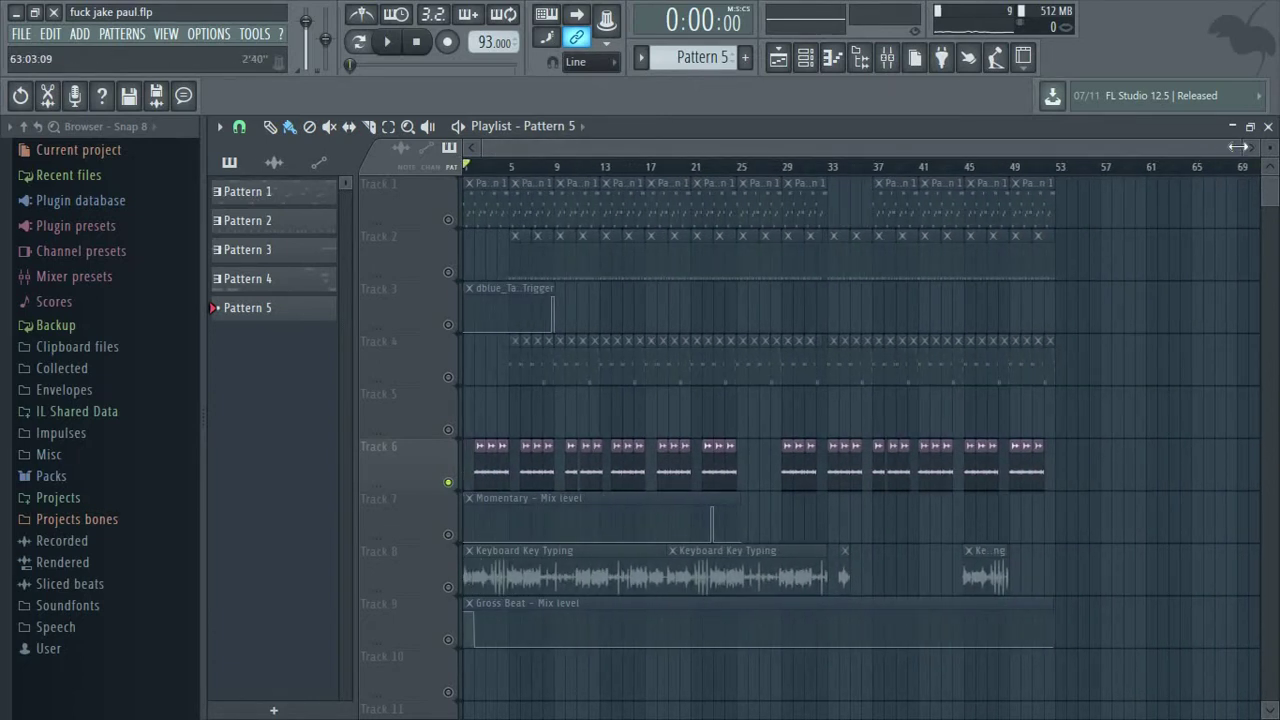
pyautogui.moveTo(1238, 147); pyautogui.dragTo(585, 175)
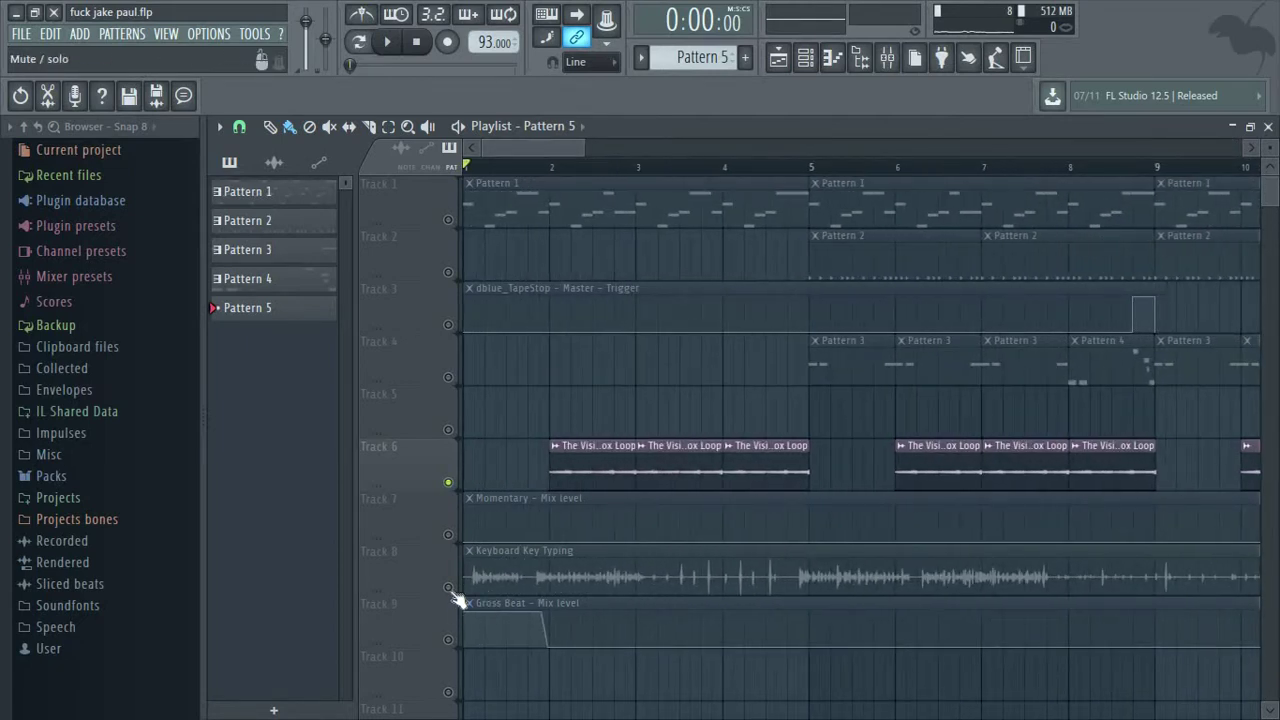
pyautogui.rightClick(449, 588)
pyautogui.click(389, 42)
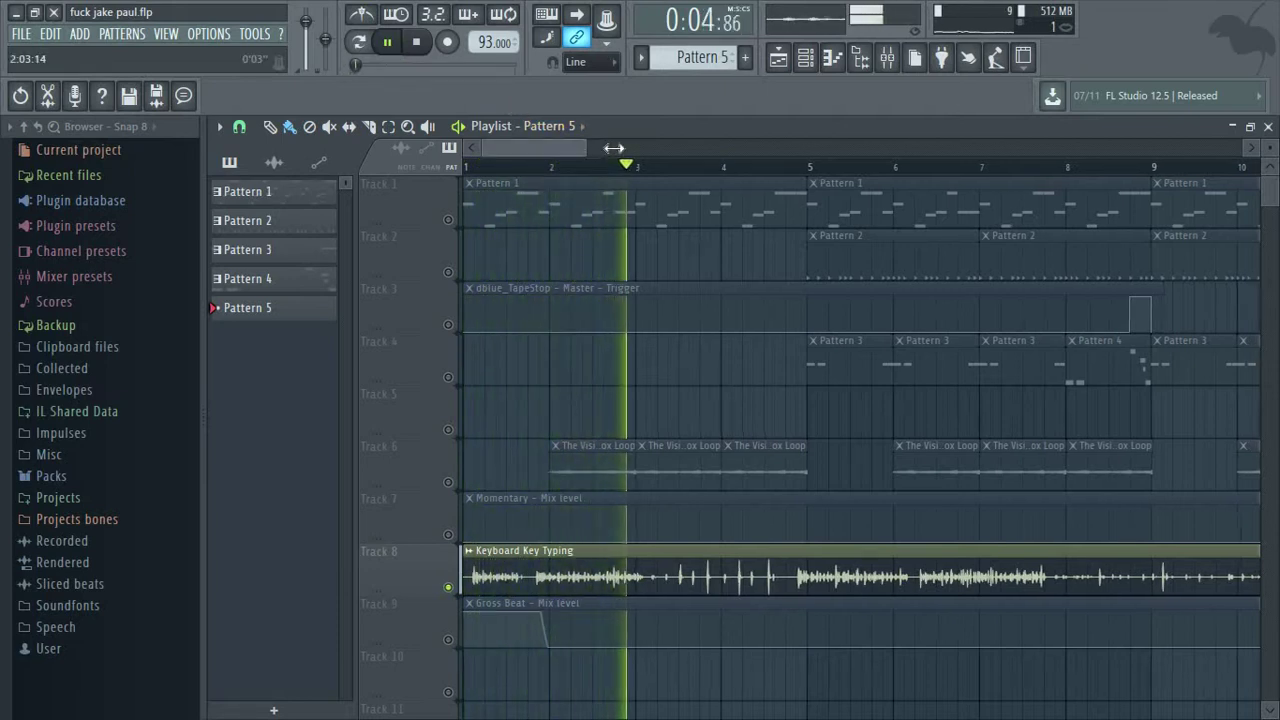
pyautogui.moveTo(580, 150); pyautogui.dragTo(806, 139)
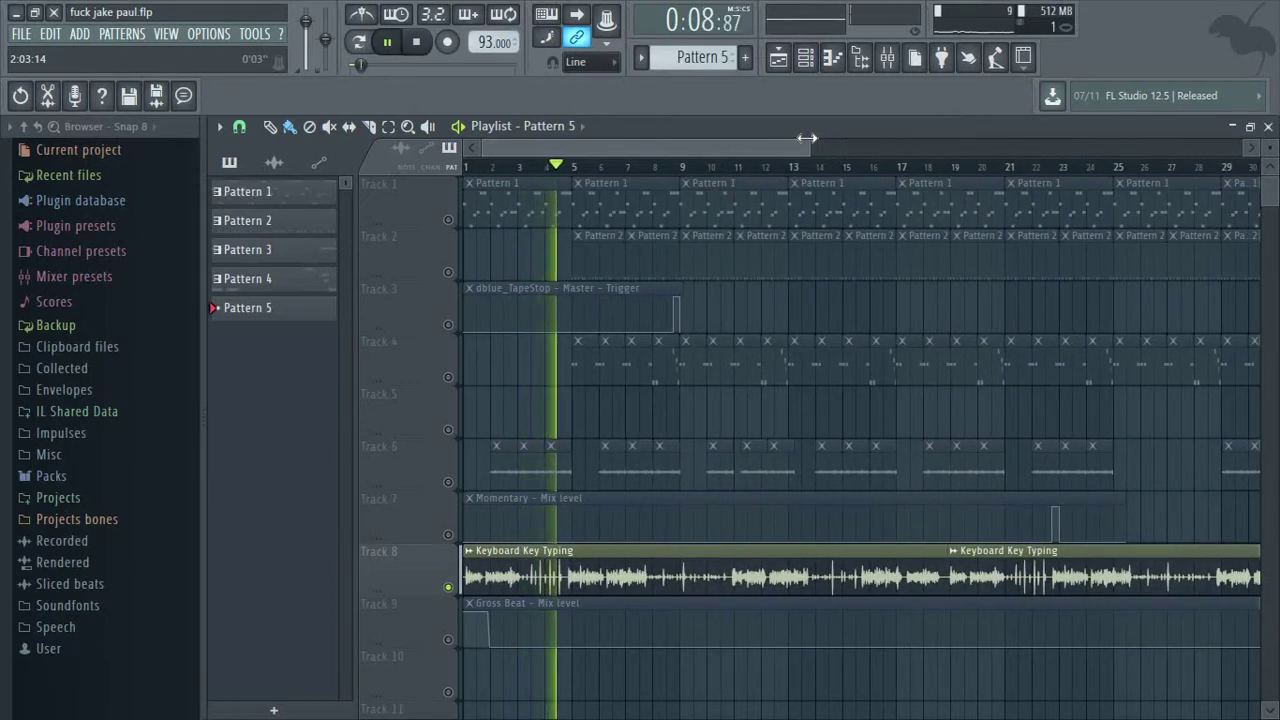
pyautogui.moveTo(807, 139); pyautogui.dragTo(1250, 127)
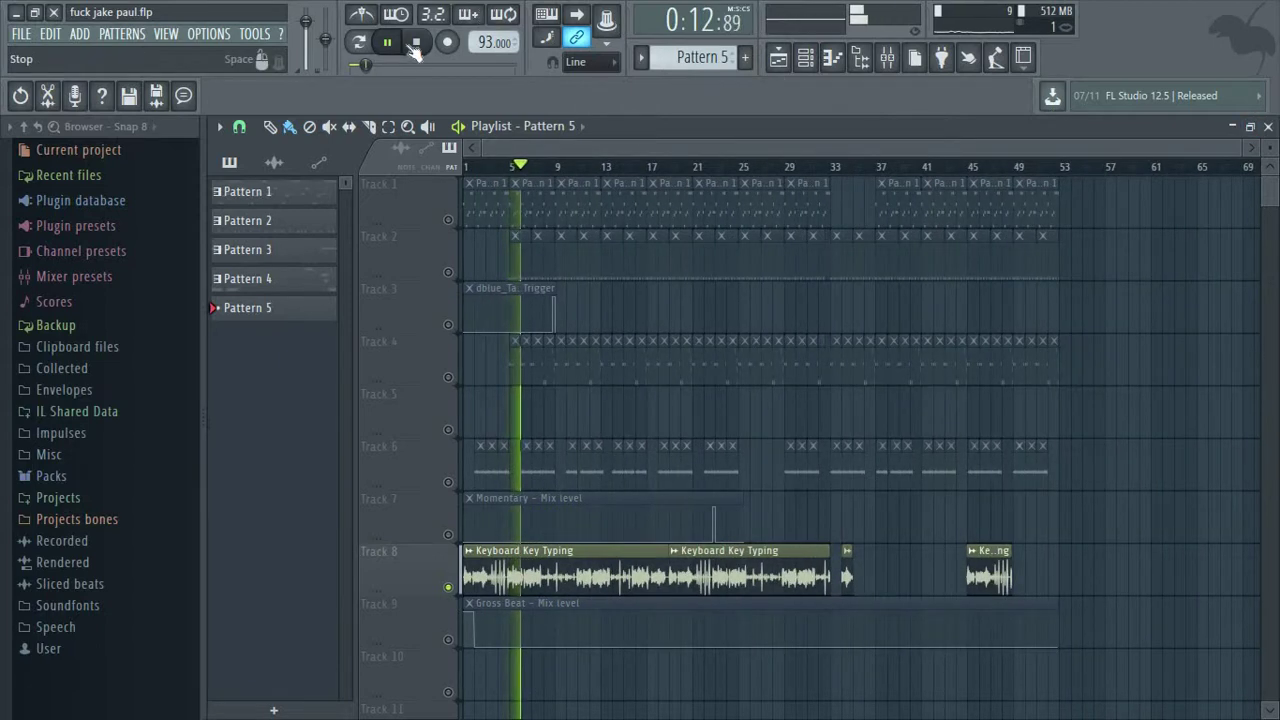
pyautogui.click(416, 42)
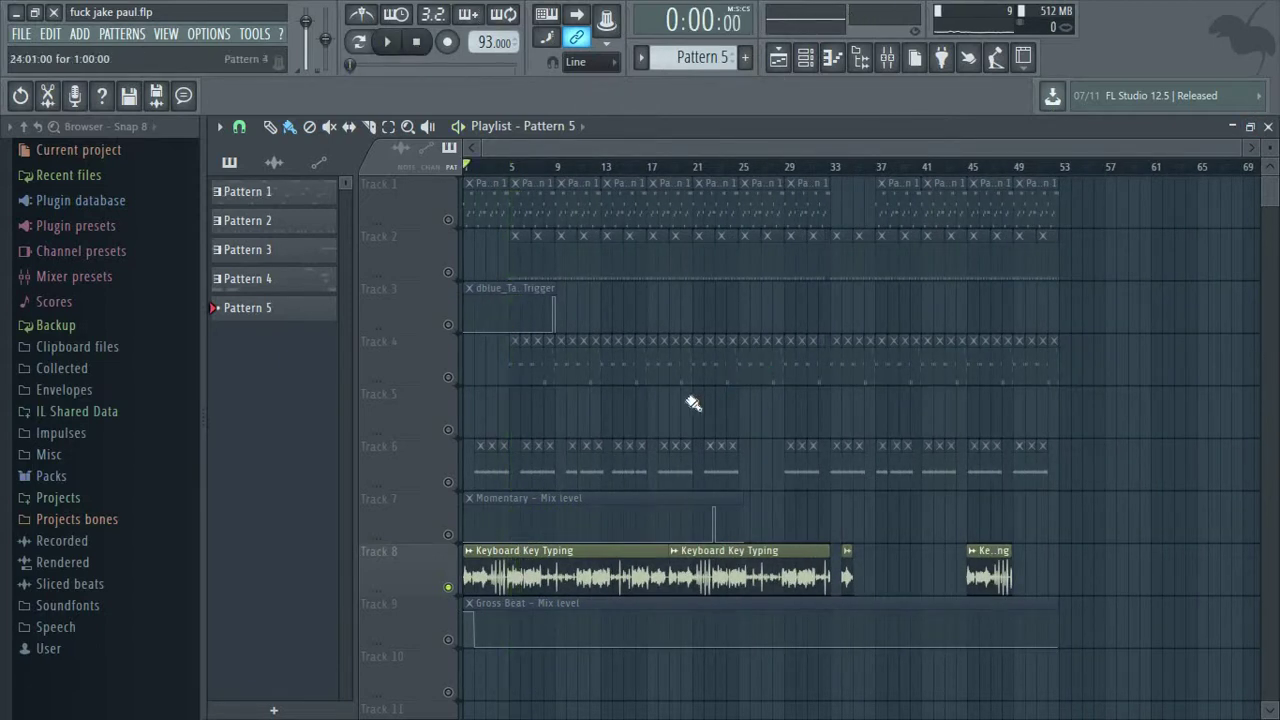
# - Turn all Playlist tracks back on and inspect the dblue_TapeStop effect on the Master track in the Mixer
pyautogui.click(448, 430)
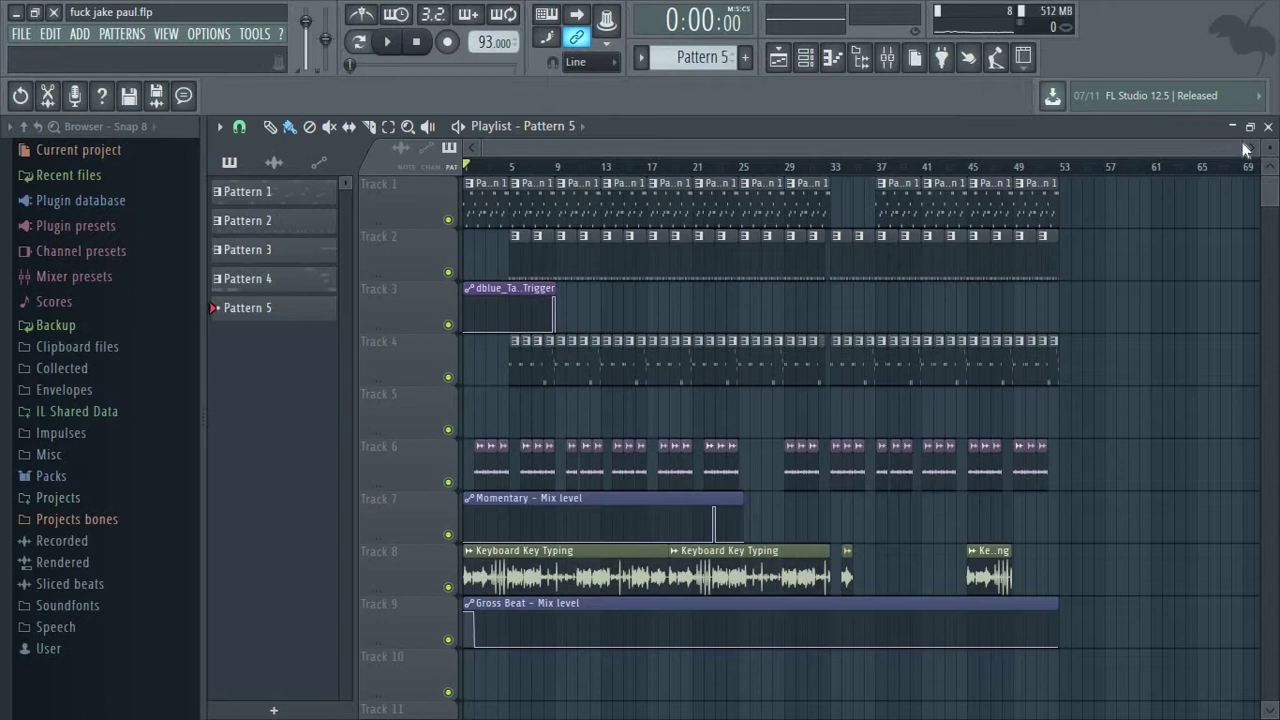
pyautogui.moveTo(1238, 146); pyautogui.dragTo(636, 181)
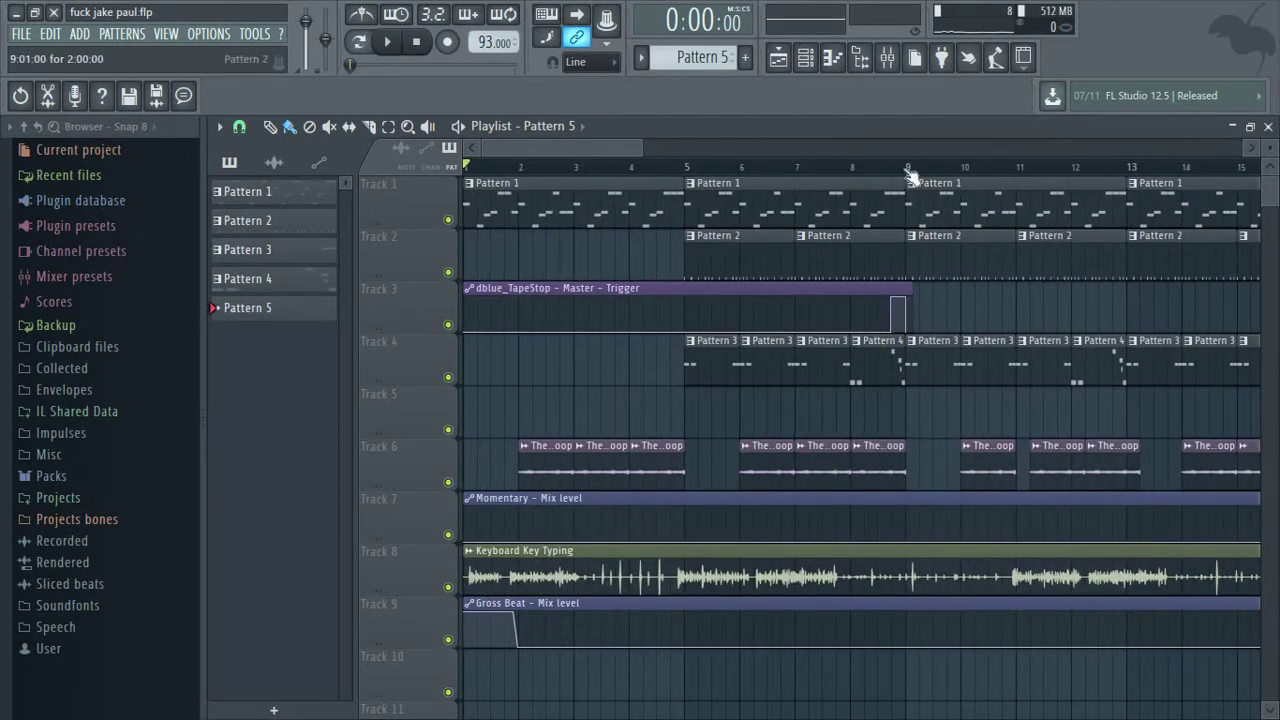
pyautogui.click(887, 58)
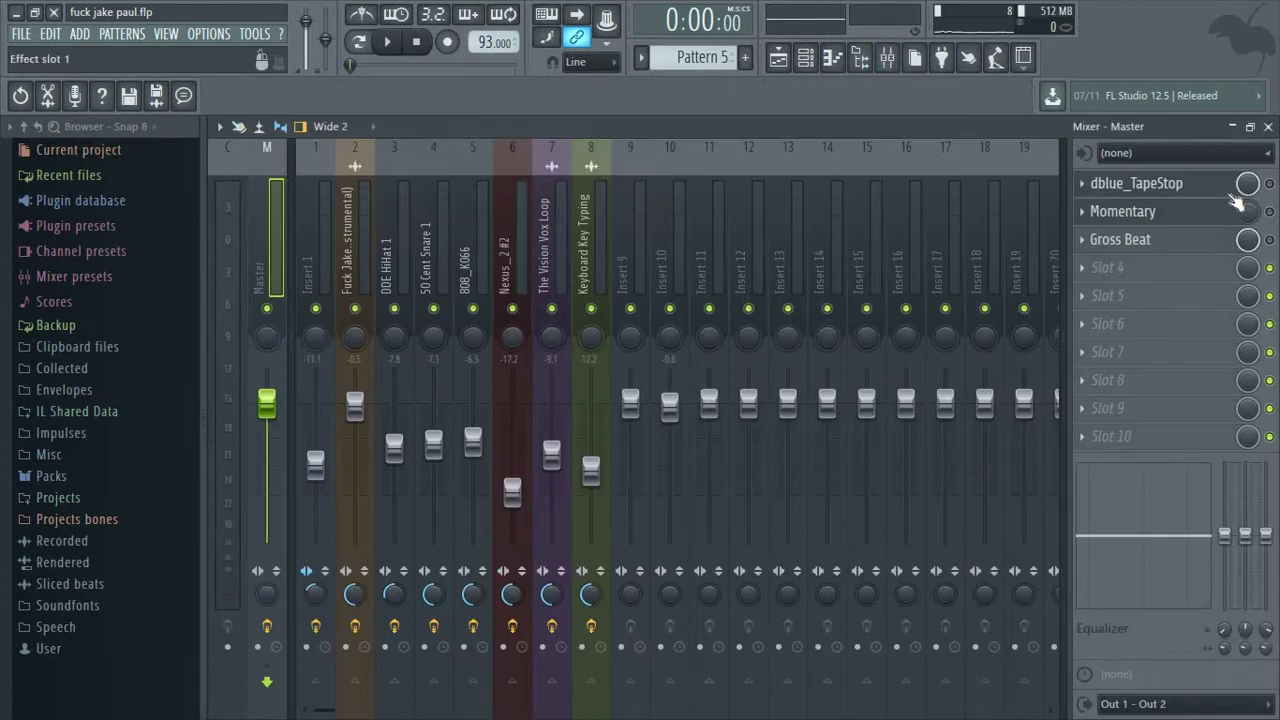
pyautogui.click(1178, 188)
pyautogui.click(1177, 186)
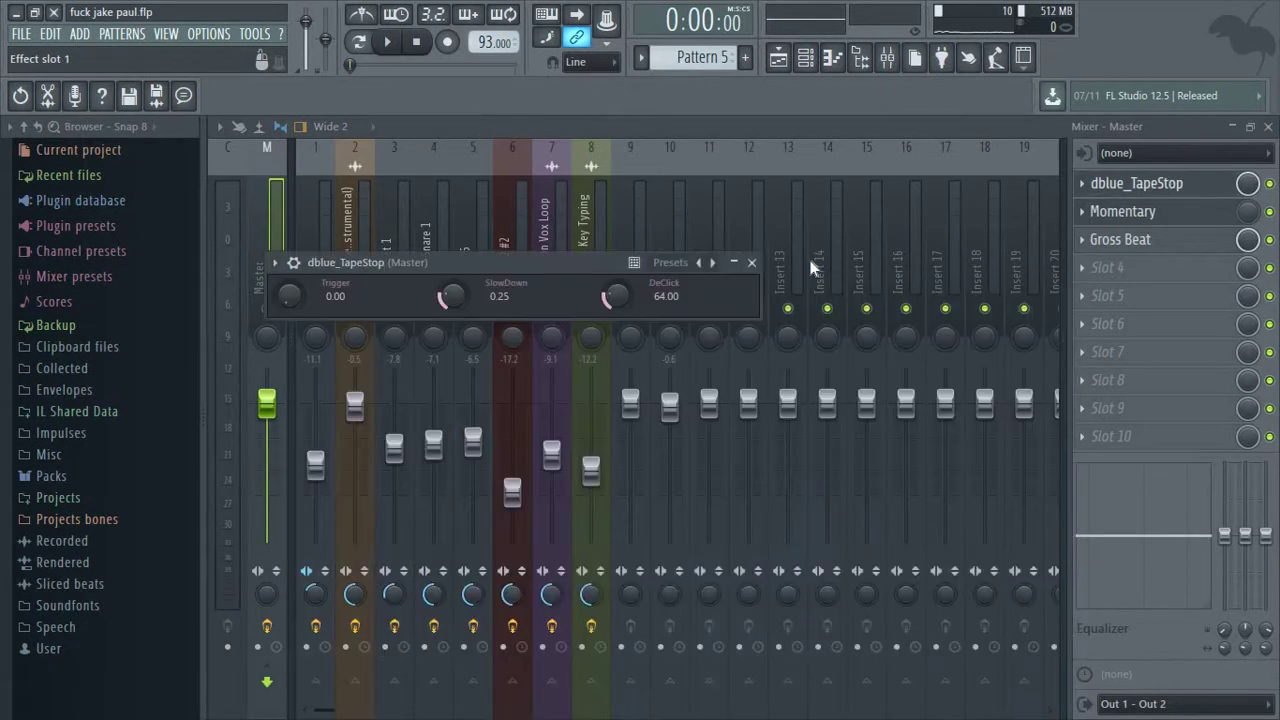
pyautogui.click(753, 264)
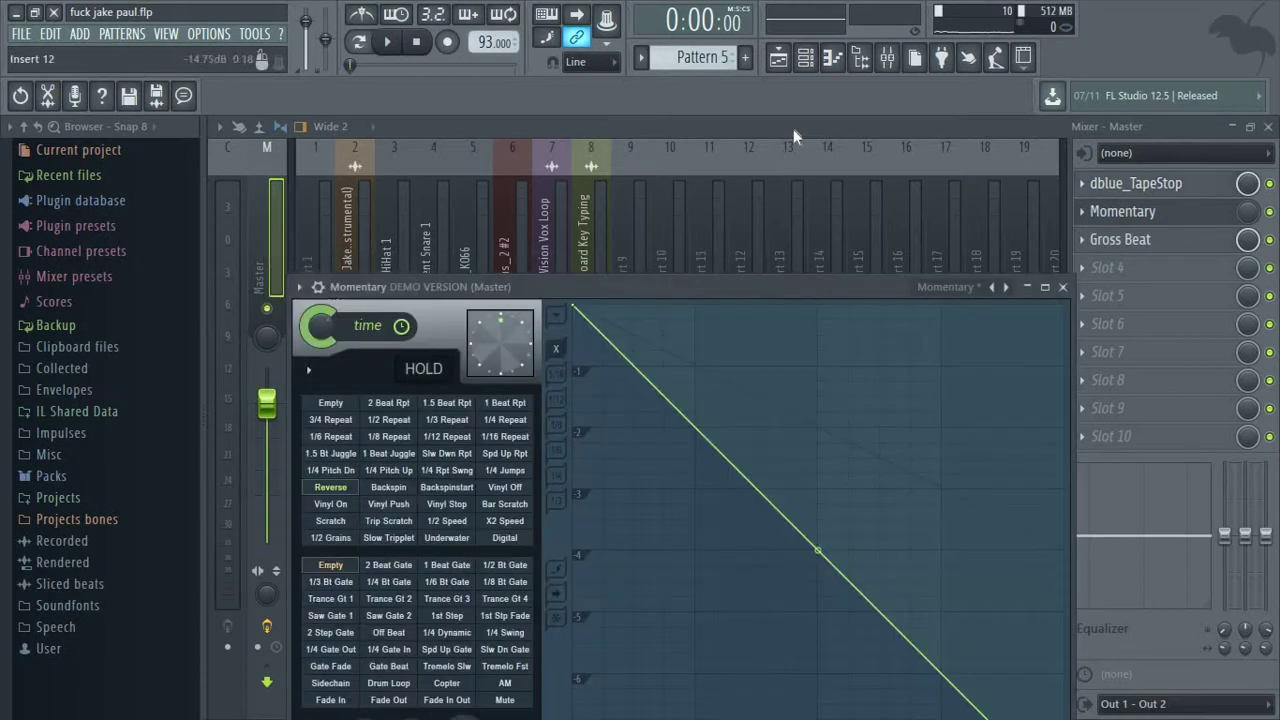
# - Solo Track 9 with the Gross Beat mix level automation clip in the Playlist
pyautogui.click(777, 60)
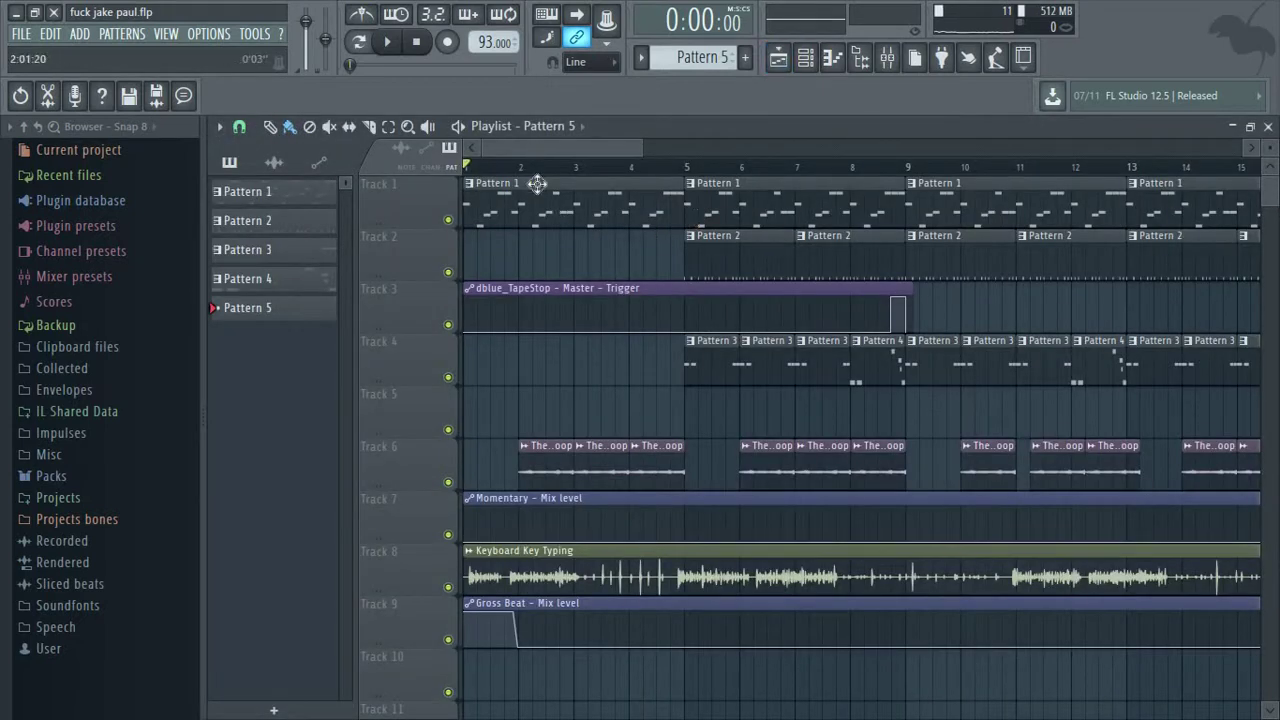
pyautogui.rightClick(448, 640)
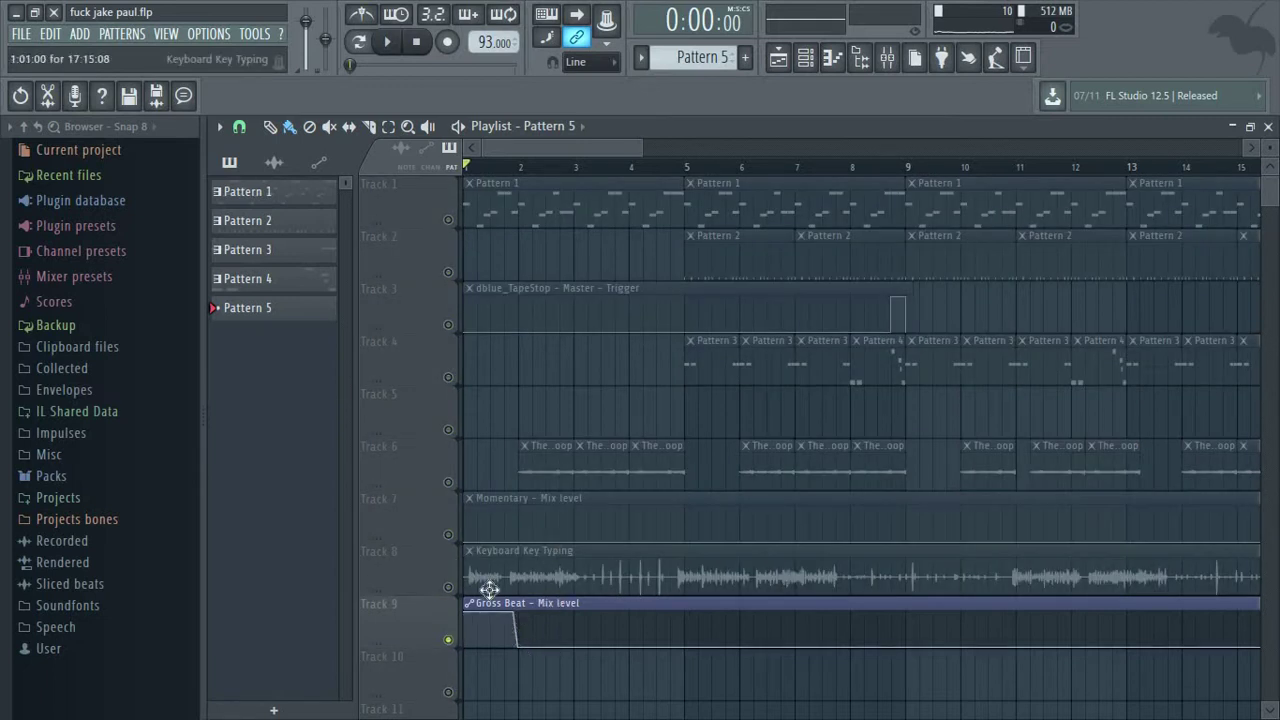
pyautogui.click(910, 58)
pyautogui.click(526, 697)
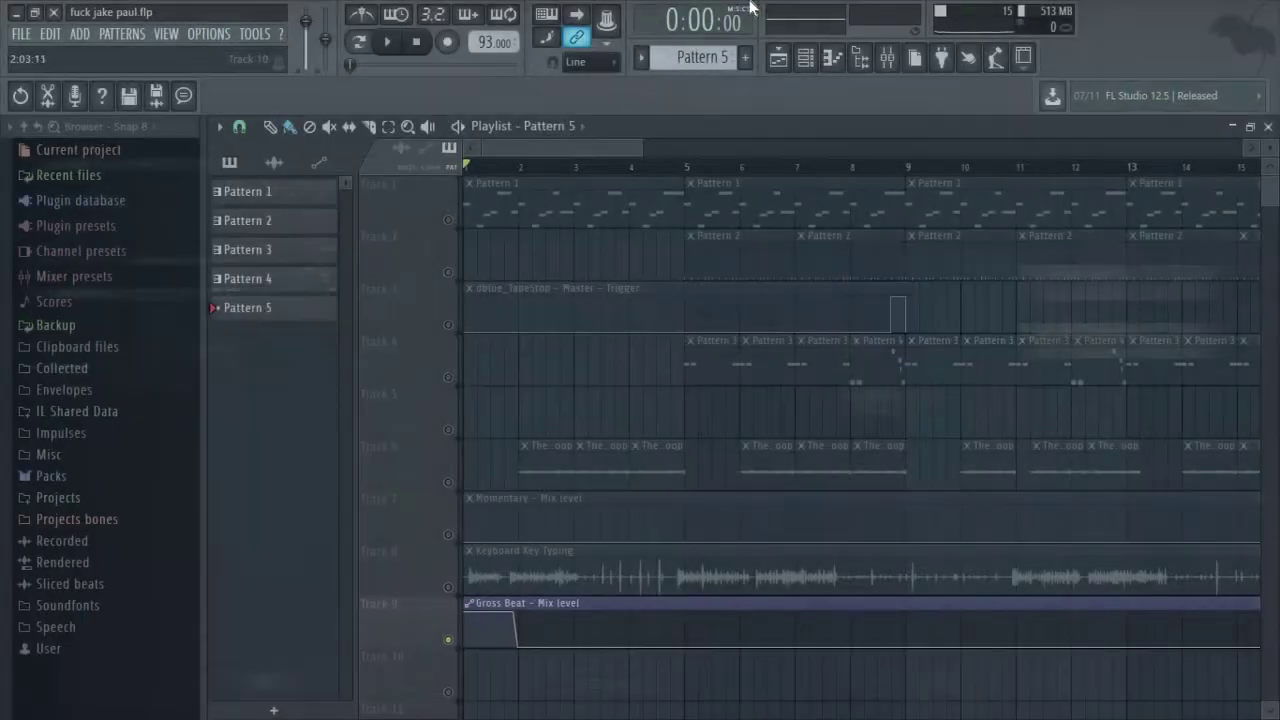
# - Inspect the Gross Beat plugin on the Master track in the Mixer and show the automation options of its mix level
pyautogui.click(887, 58)
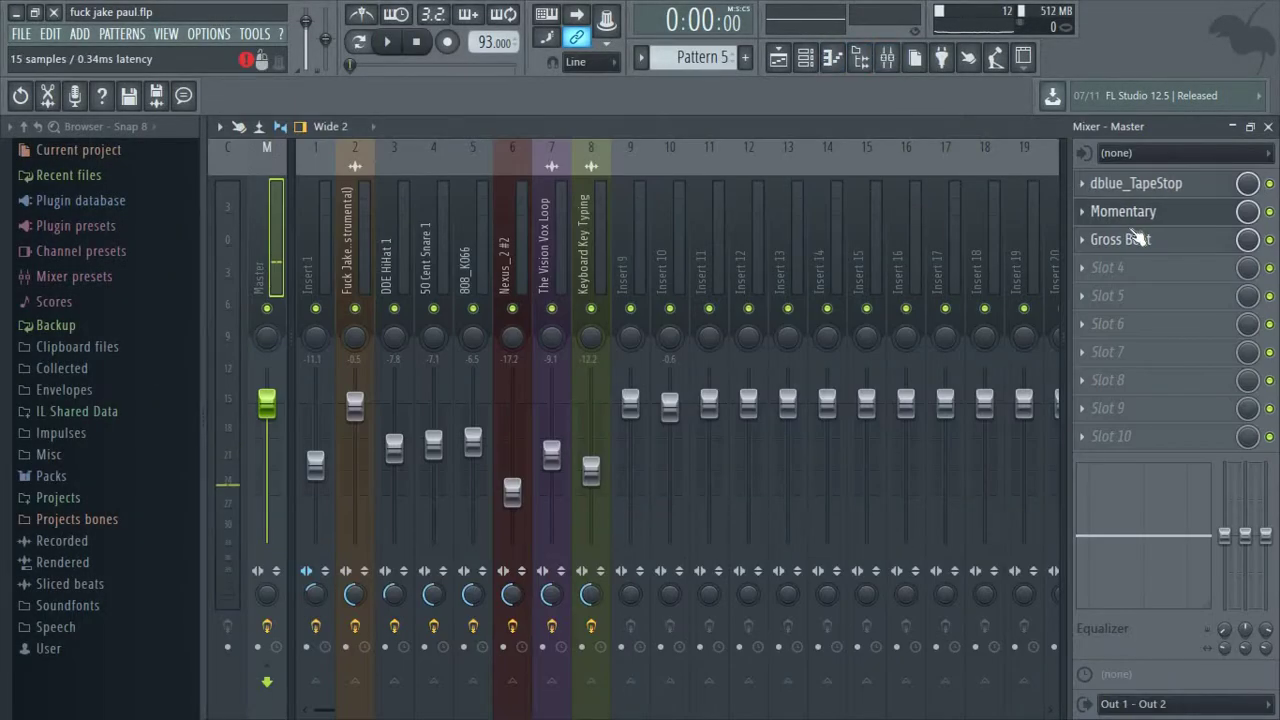
pyautogui.click(1140, 242)
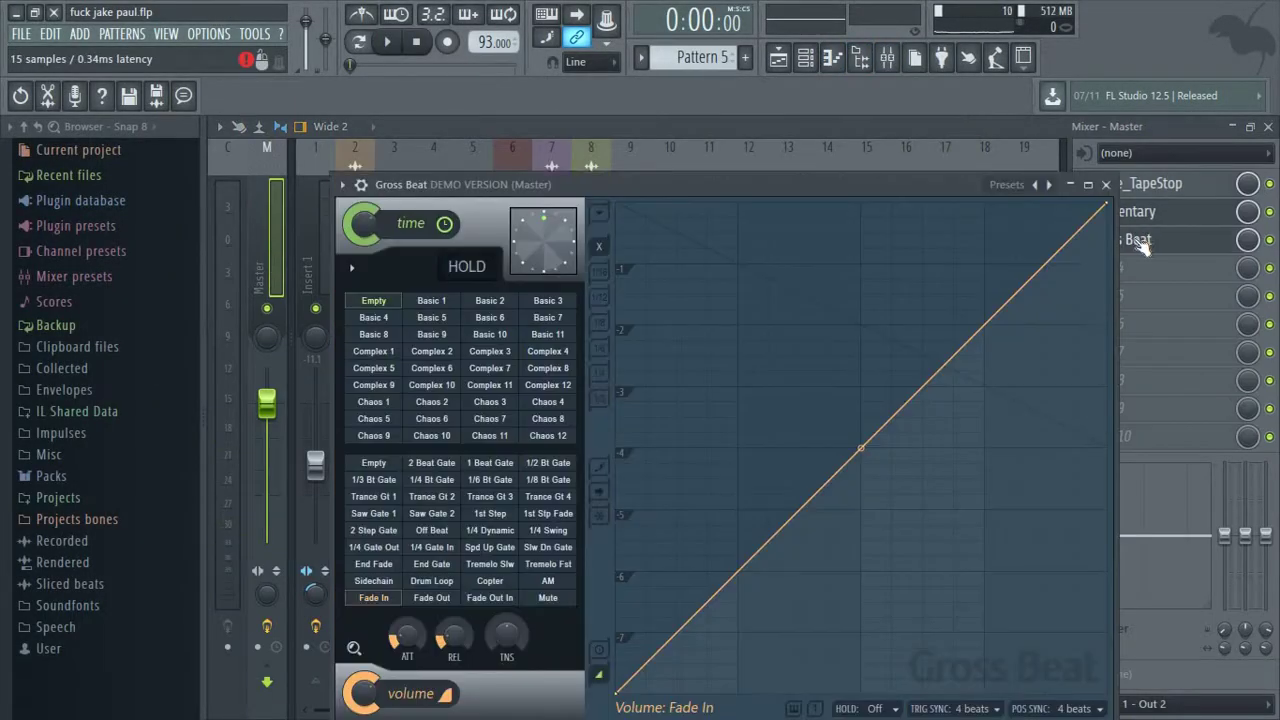
pyautogui.click(1106, 185)
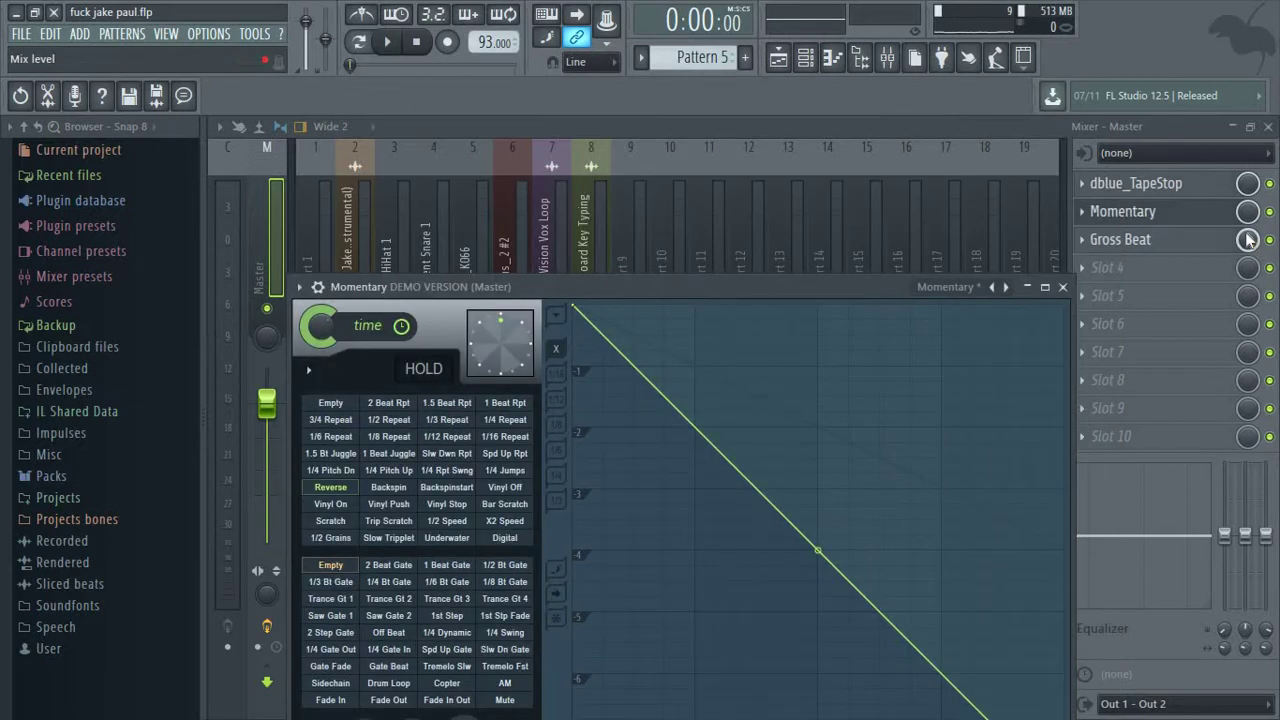
pyautogui.rightClick(1250, 238)
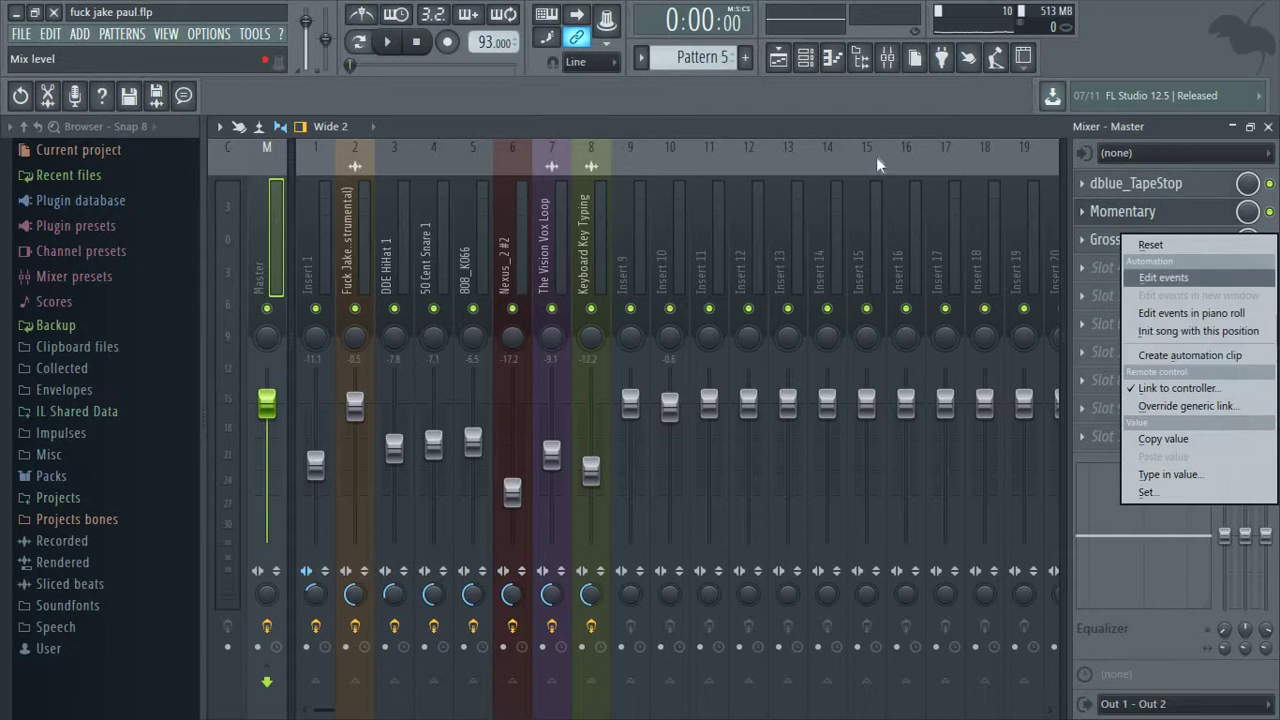
# - Solo Track 7 in the Playlist and view its Momentary mix level automation clip around bar 22
pyautogui.click(781, 59)
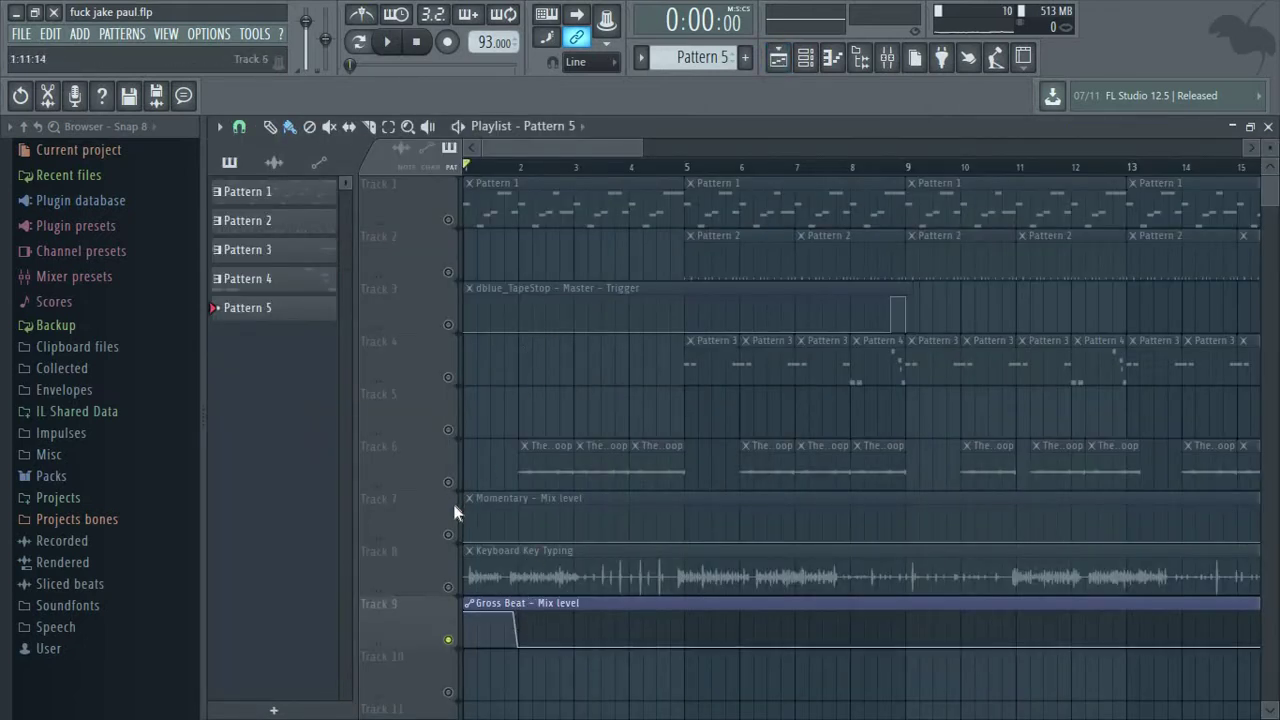
pyautogui.click(452, 535)
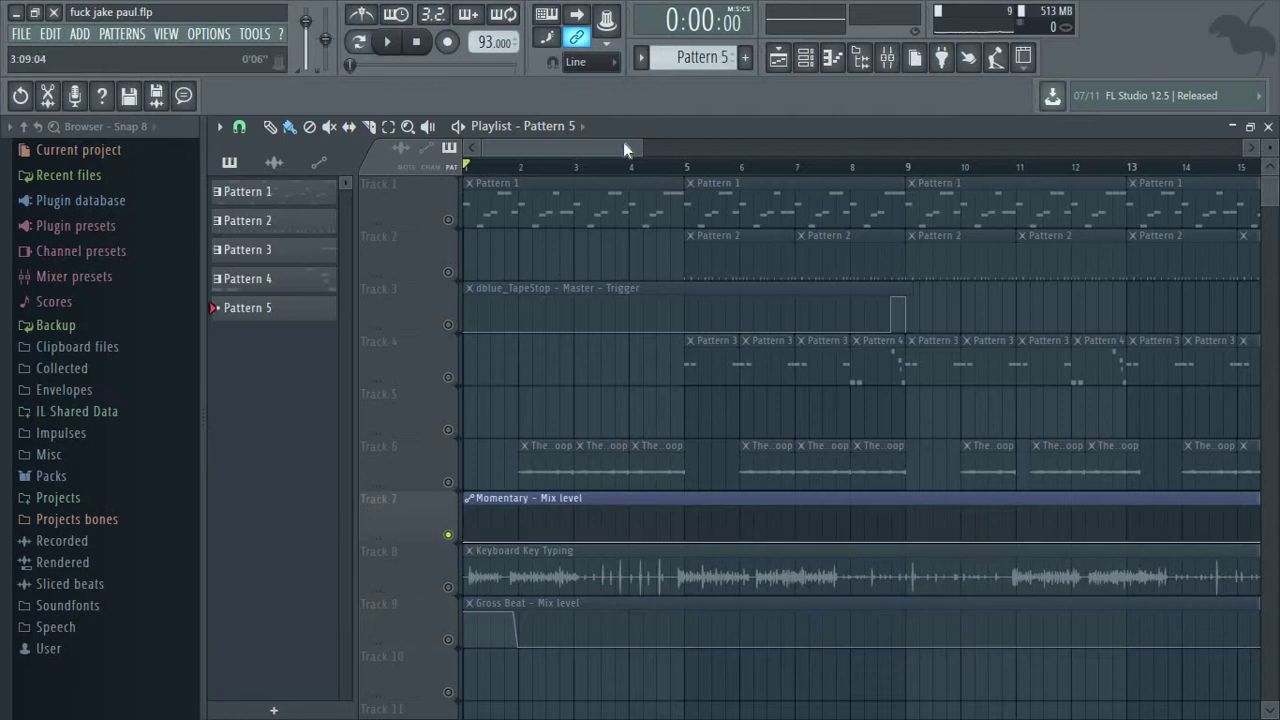
pyautogui.moveTo(623, 142); pyautogui.dragTo(822, 170)
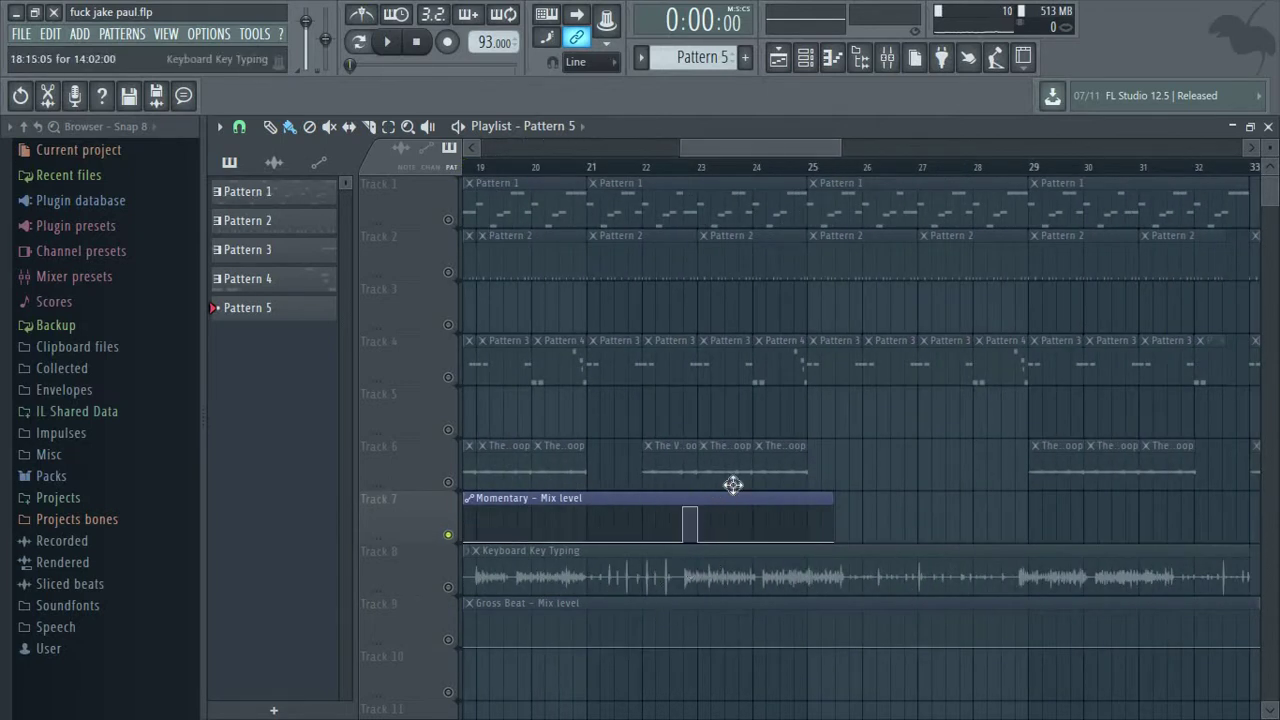
# - Inspect the Momentary plugin on the Master track in the Mixer, and return to the Playlist
pyautogui.click(888, 58)
pyautogui.click(1120, 211)
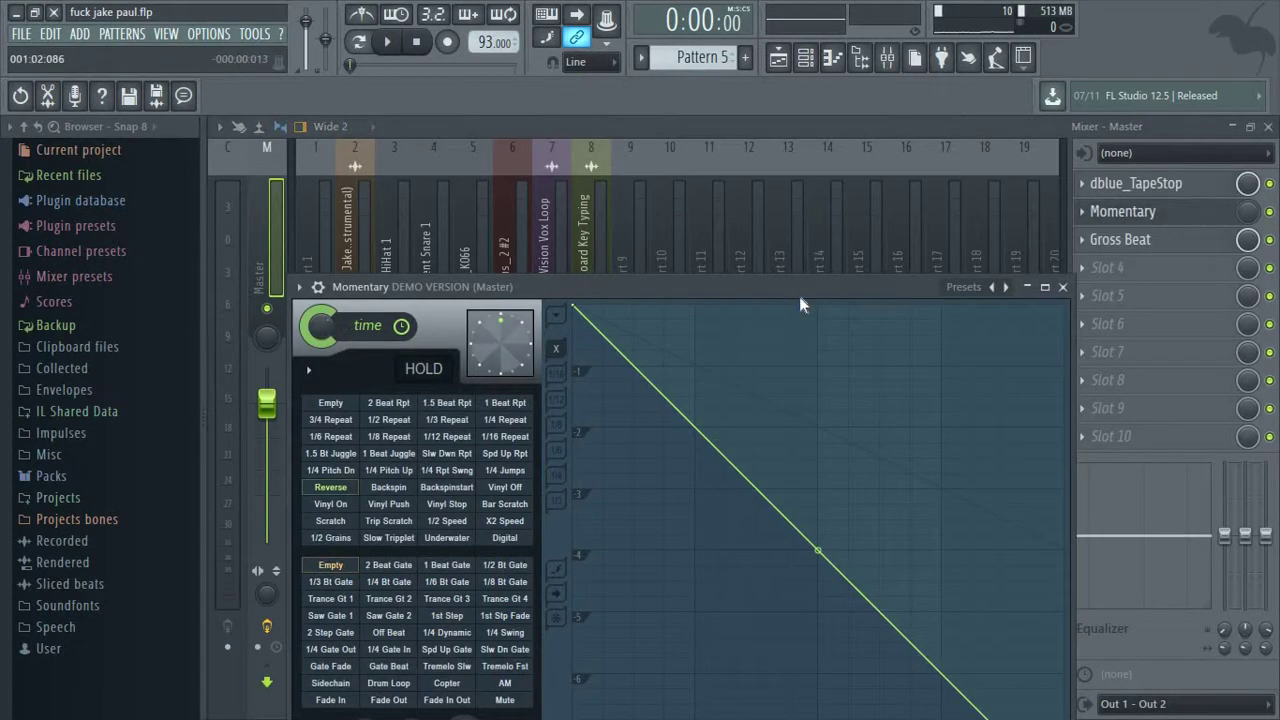
pyautogui.moveTo(799, 296); pyautogui.dragTo(799, 175)
pyautogui.click(1063, 164)
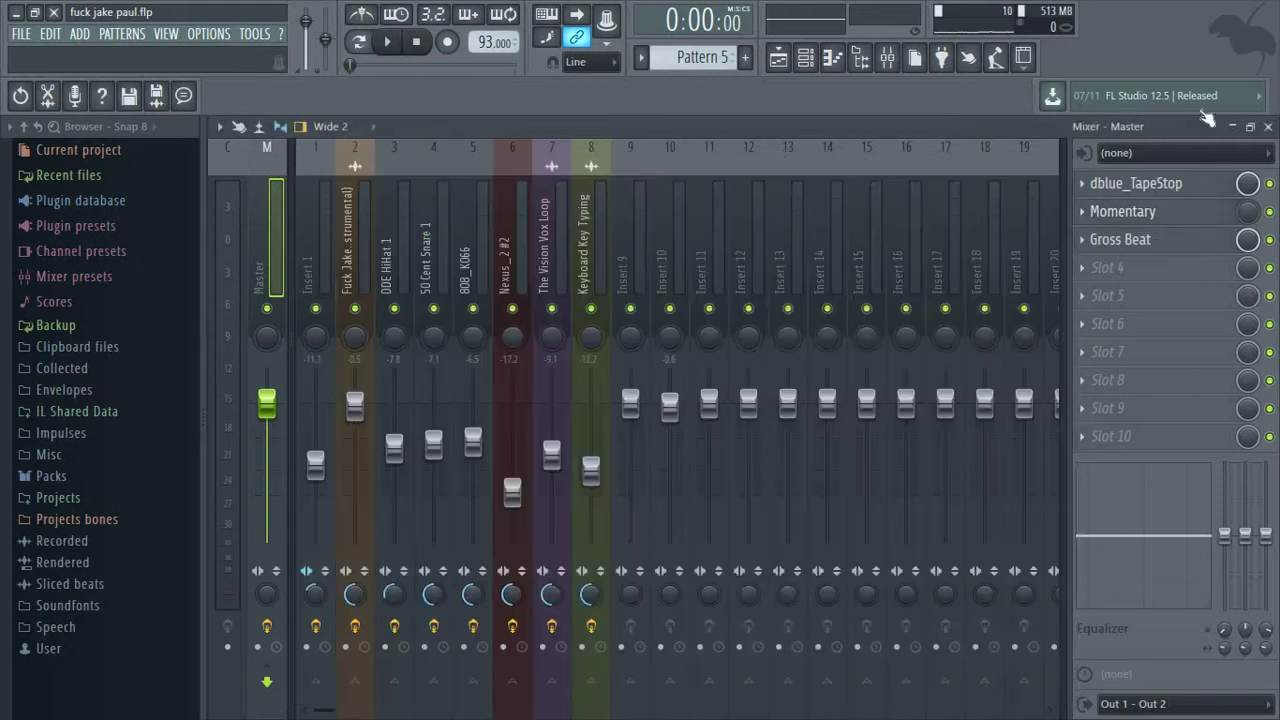
pyautogui.click(1268, 126)
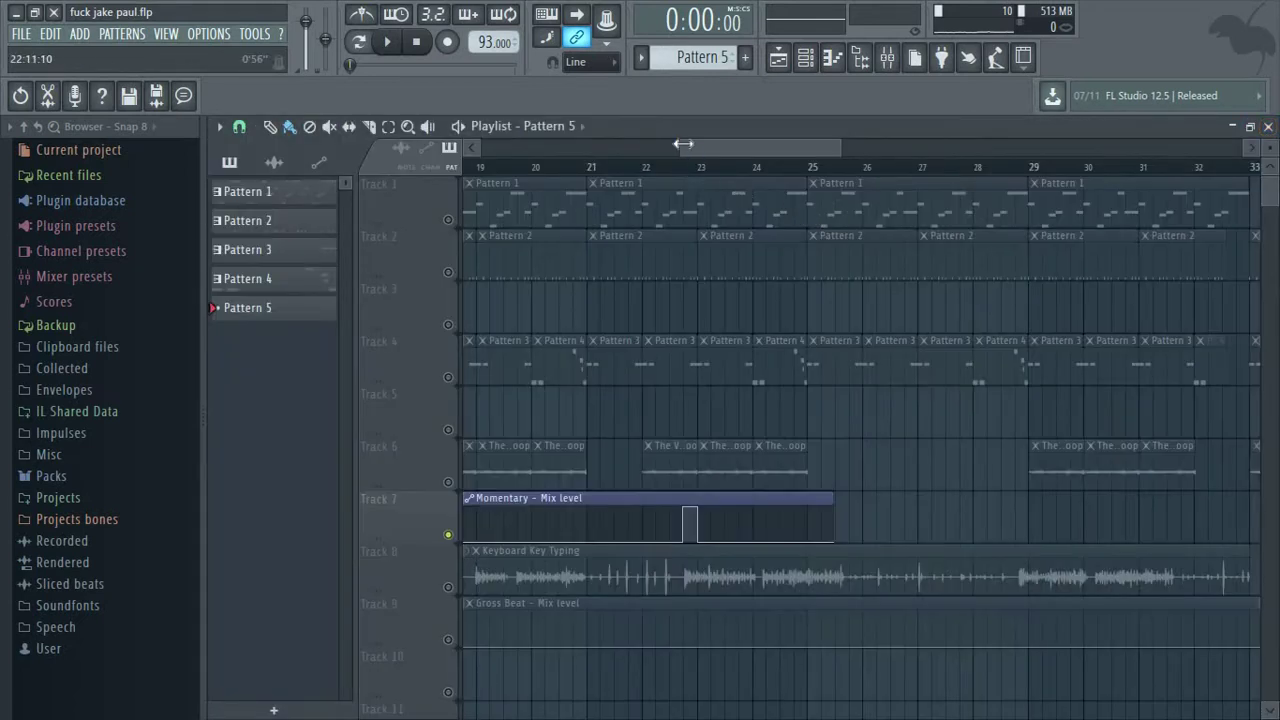
# - Turn all Playlist tracks back on and play the full arrangement from the start of the song
pyautogui.moveTo(683, 145); pyautogui.dragTo(482, 150)
pyautogui.moveTo(845, 153); pyautogui.dragTo(1270, 255)
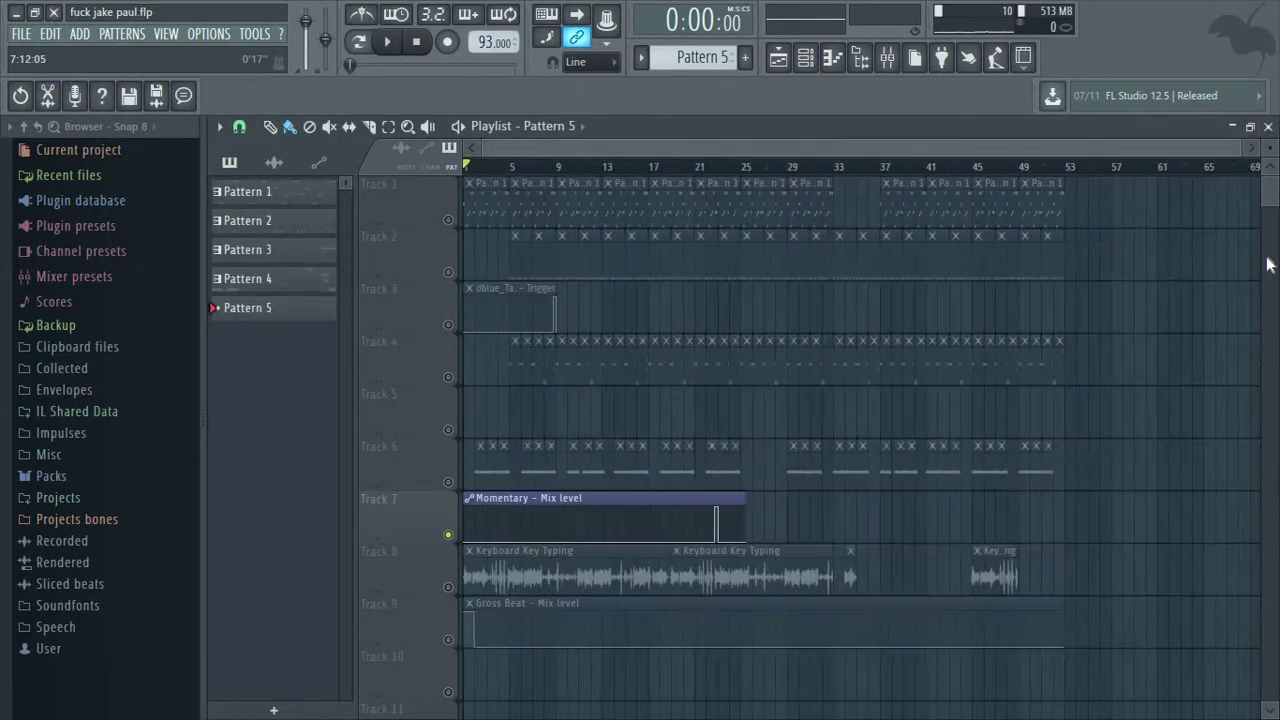
pyautogui.click(448, 273)
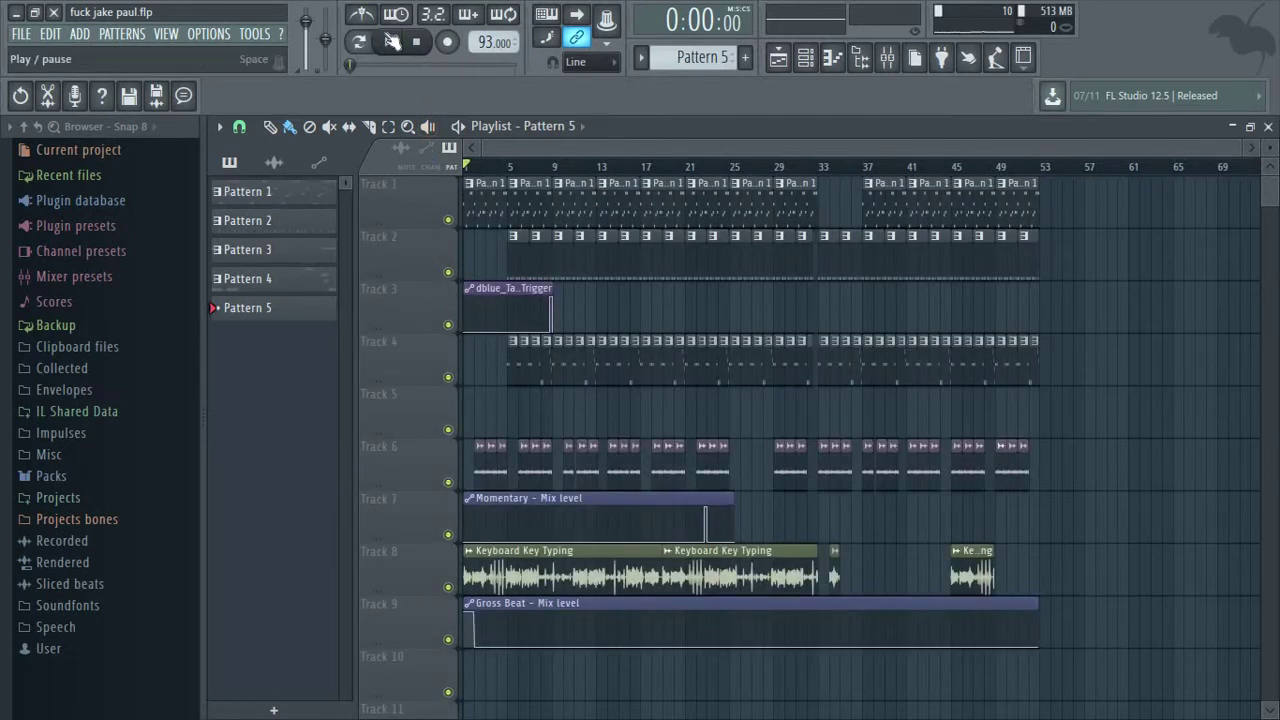
pyautogui.click(392, 41)
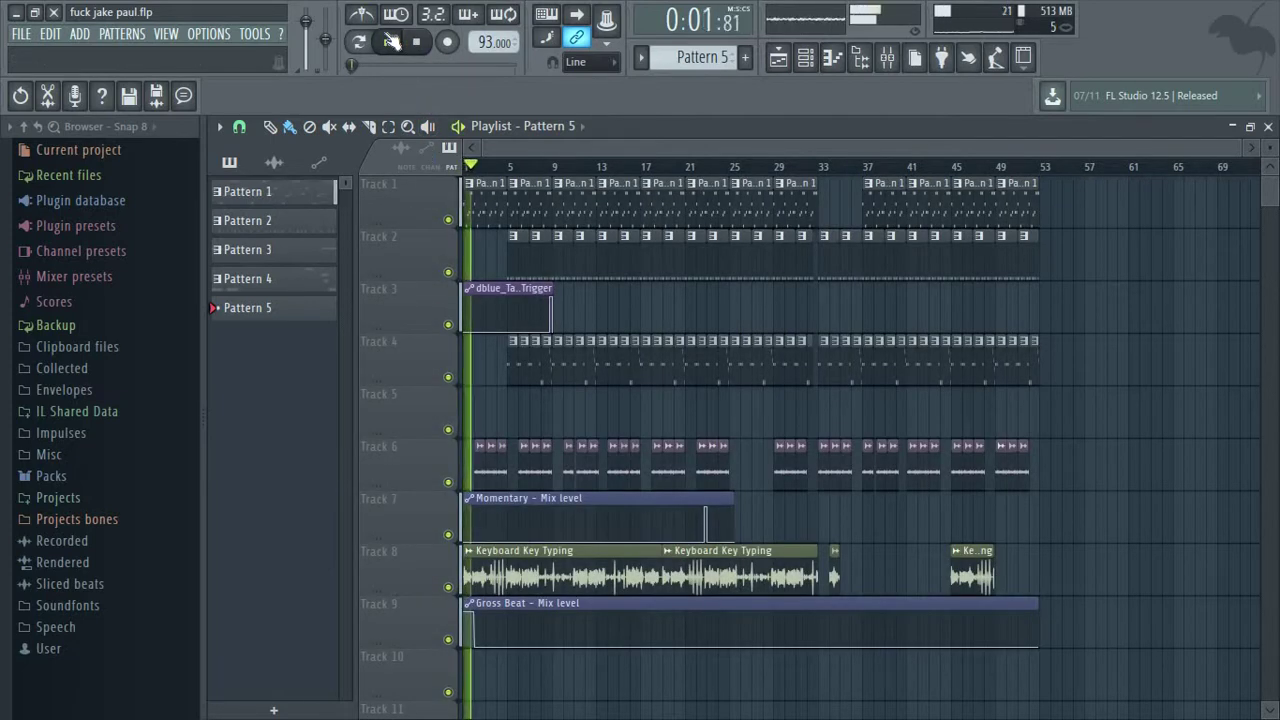